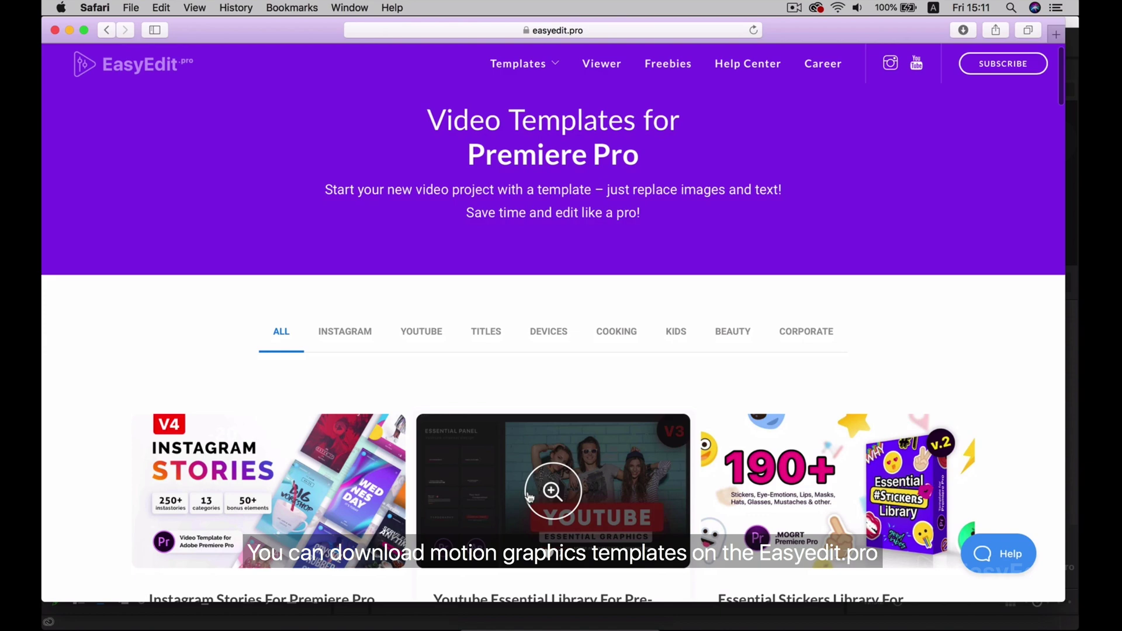
Step: Scroll through the easyedit.pro Premiere Pro template catalogue in Safari, then switch to Premiere Pro
scroll(529, 497, "down", 3)
scroll(528, 498, "down", 12)
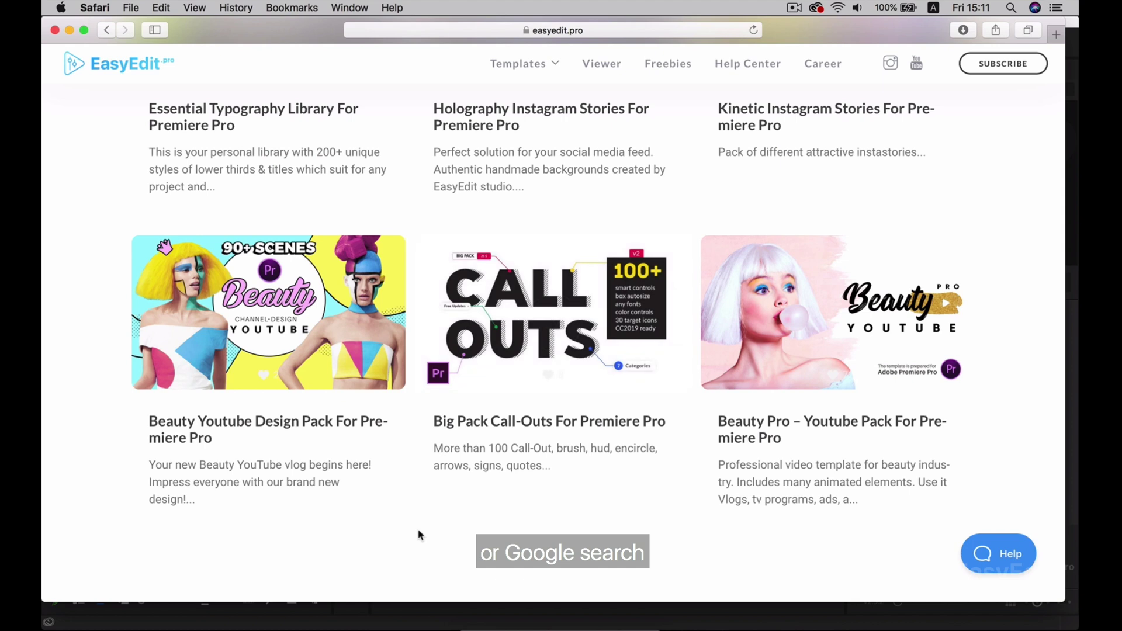
key("super+Tab")
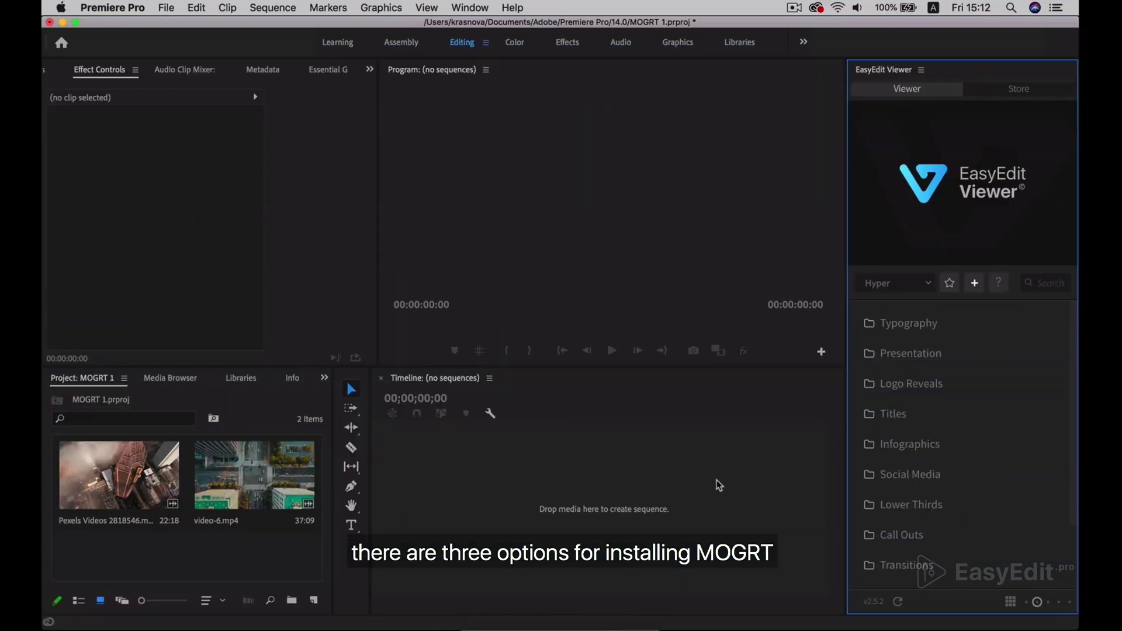
Step: Switch to the Graphics workspace and scroll the Essential Graphics Browse list
left_click(675, 45)
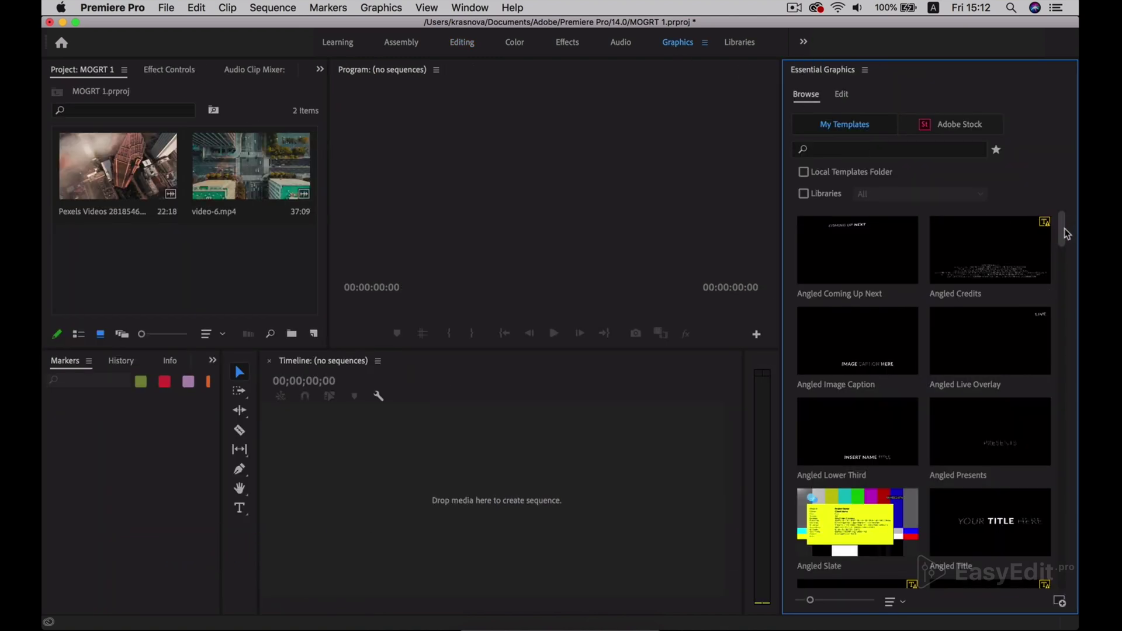
mouse_move(1066, 233)
left_mouse_down()
mouse_move(1061, 420)
mouse_move(1068, 214)
left_mouse_up()
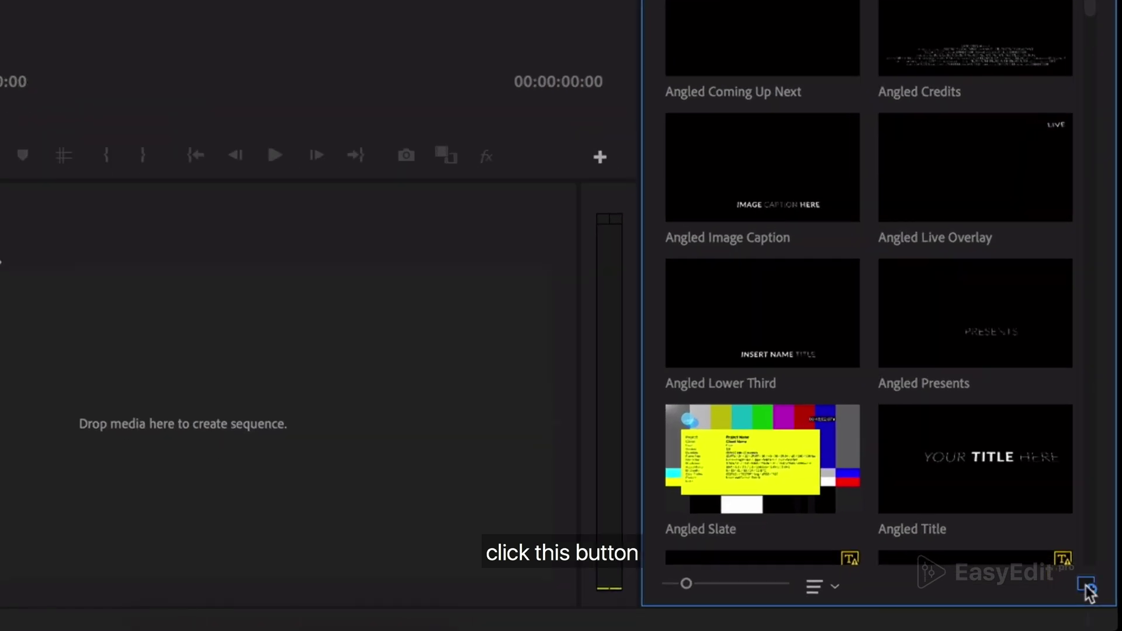
Step: Install 39_easyedit_Elements_14.mogrt from the CC2019 folder and select it in My Templates
left_click(1085, 584)
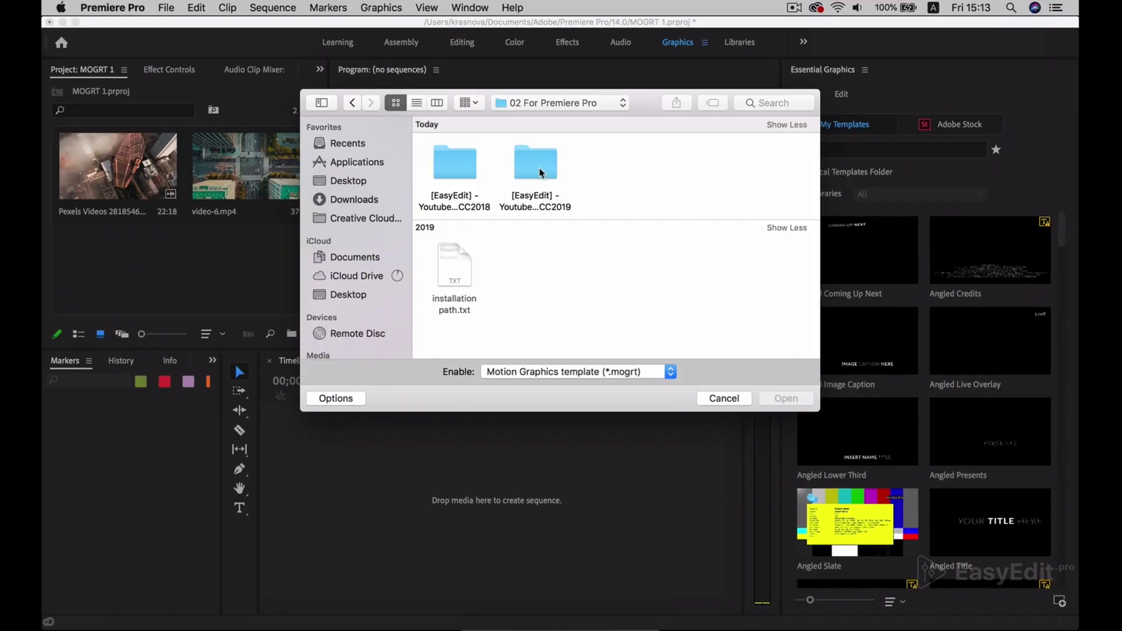
double_click(541, 172)
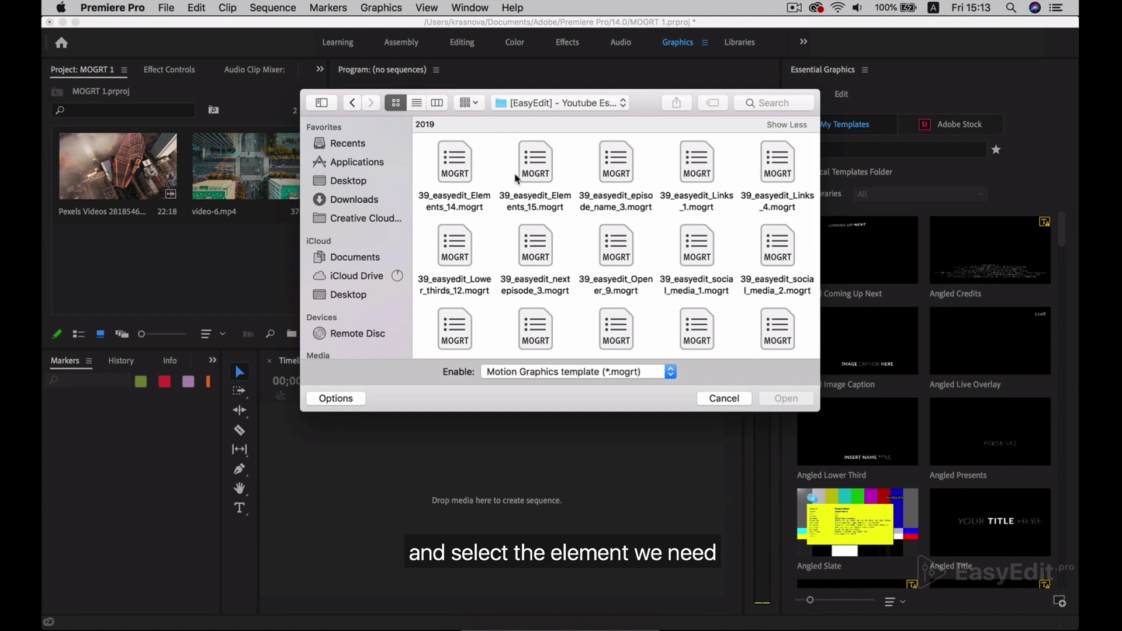
left_click(450, 171)
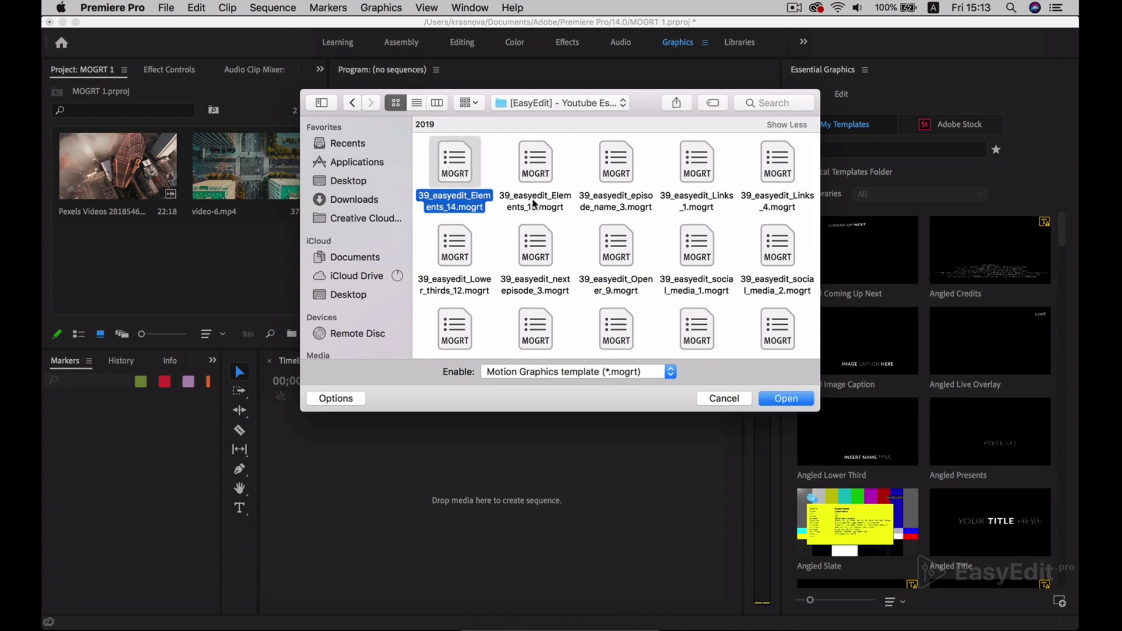
left_click(785, 399)
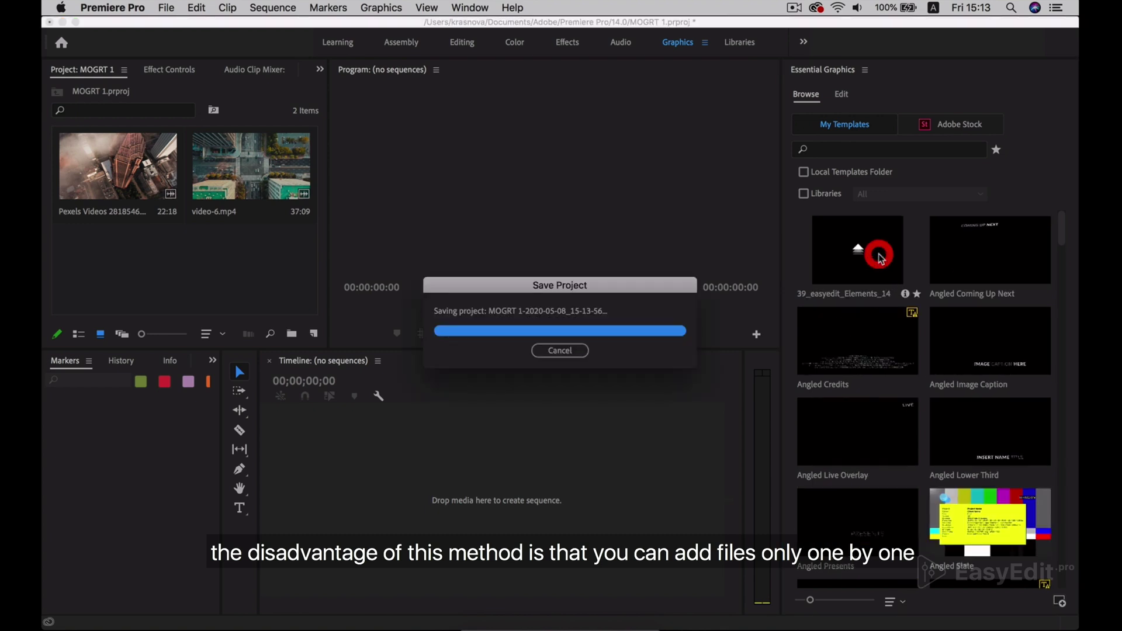
left_click(878, 255)
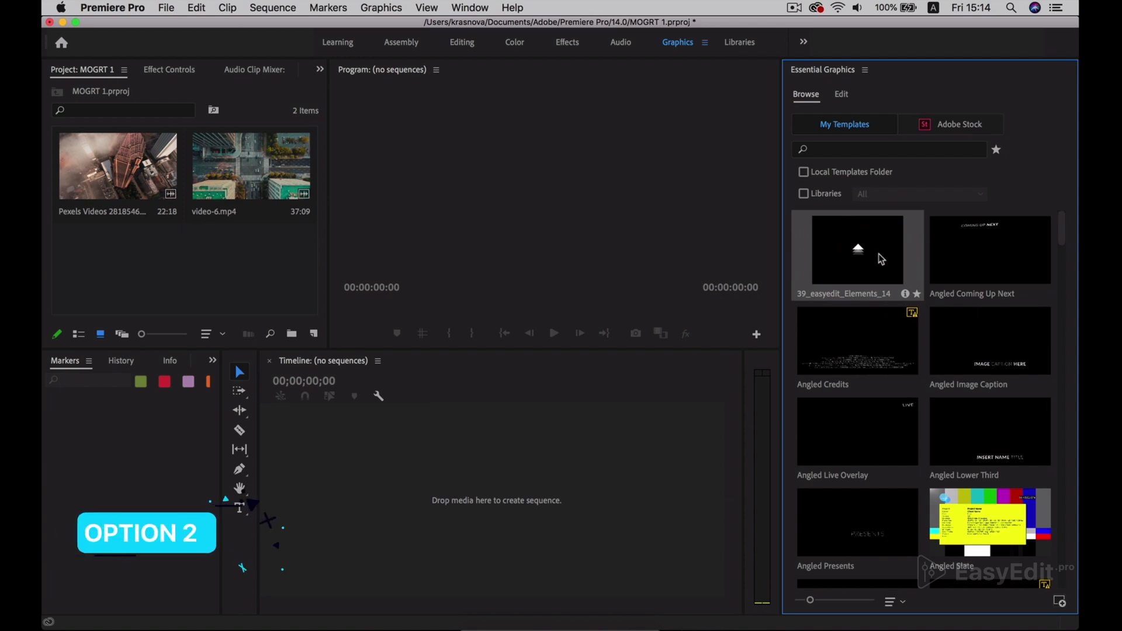
Step: Add the EasyEdit CC2019 folder under '02 For Premiere Pro' as an additional templates folder
left_click(865, 70)
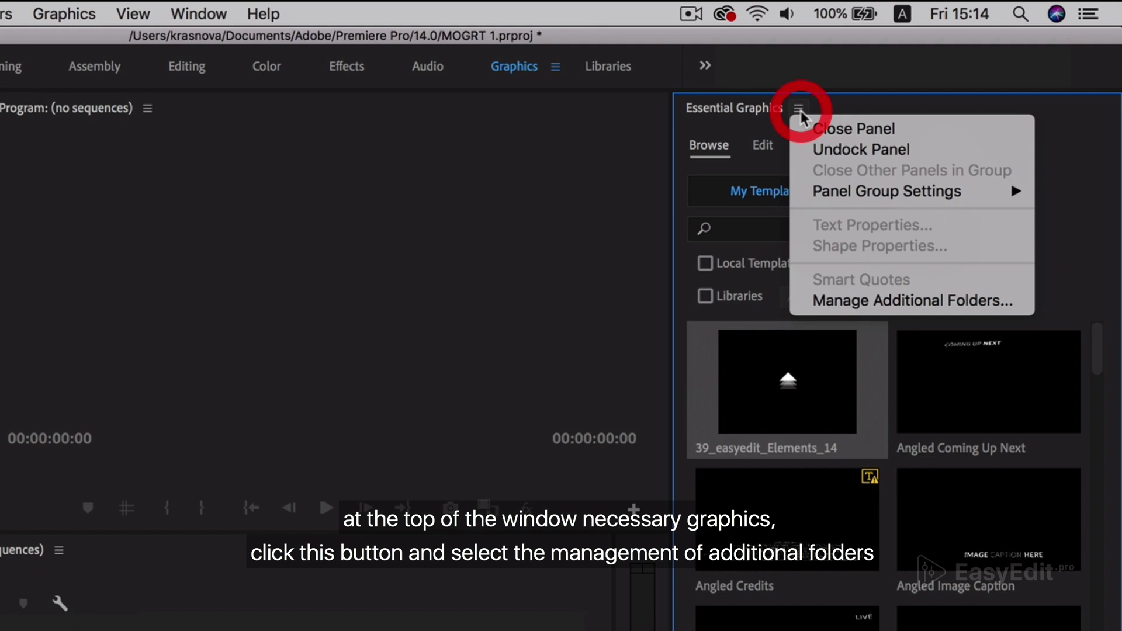
left_click(872, 301)
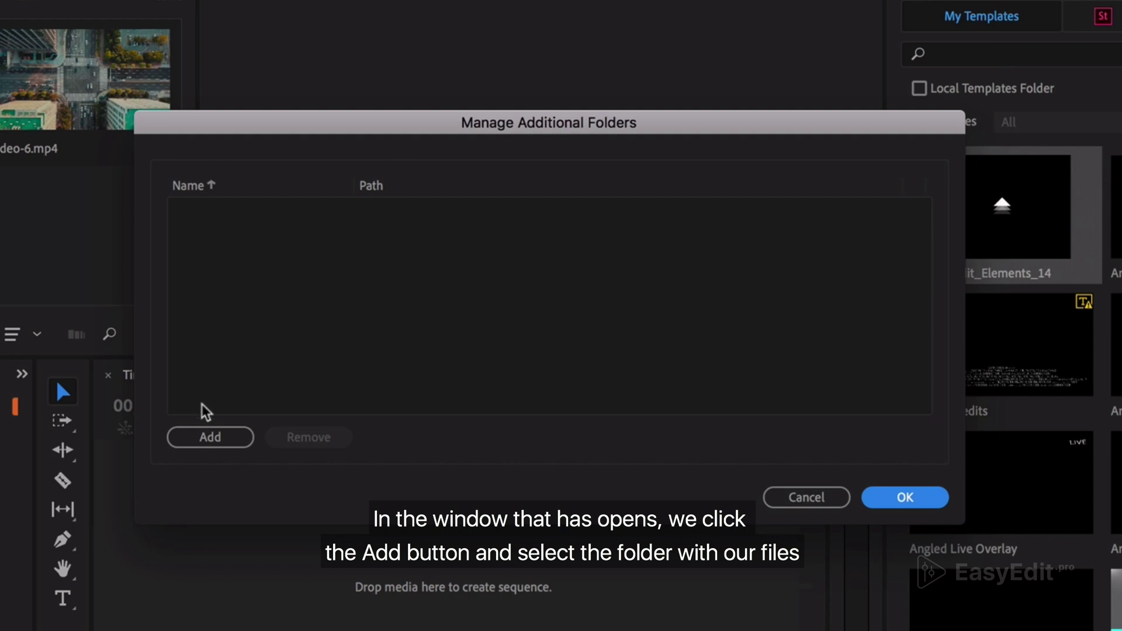
left_click(210, 438)
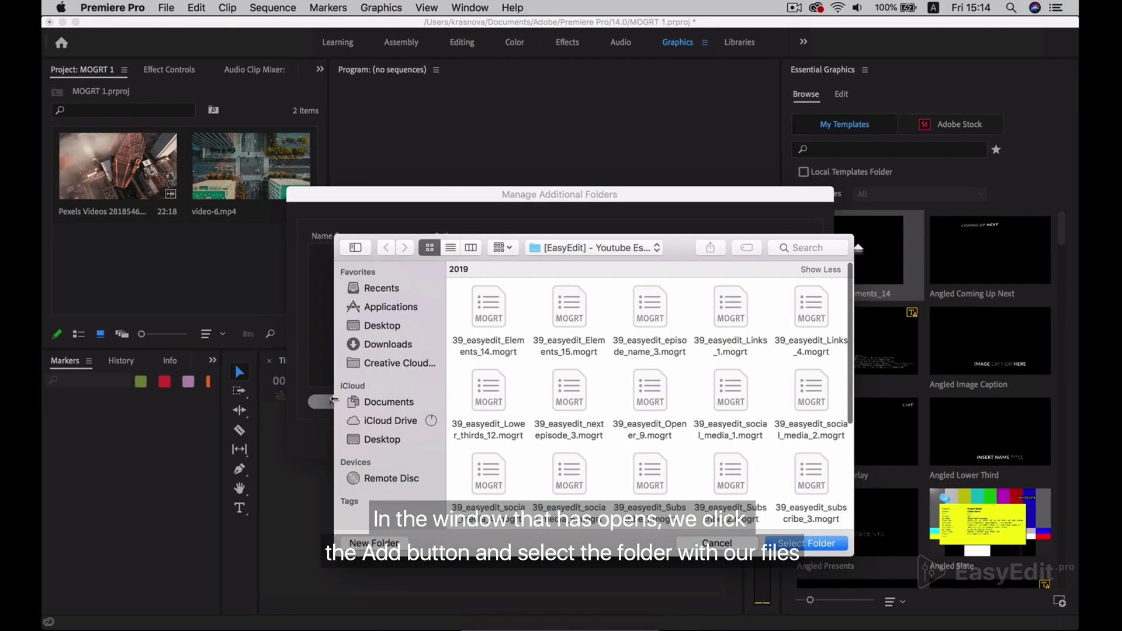
left_click(658, 256)
left_click(656, 267)
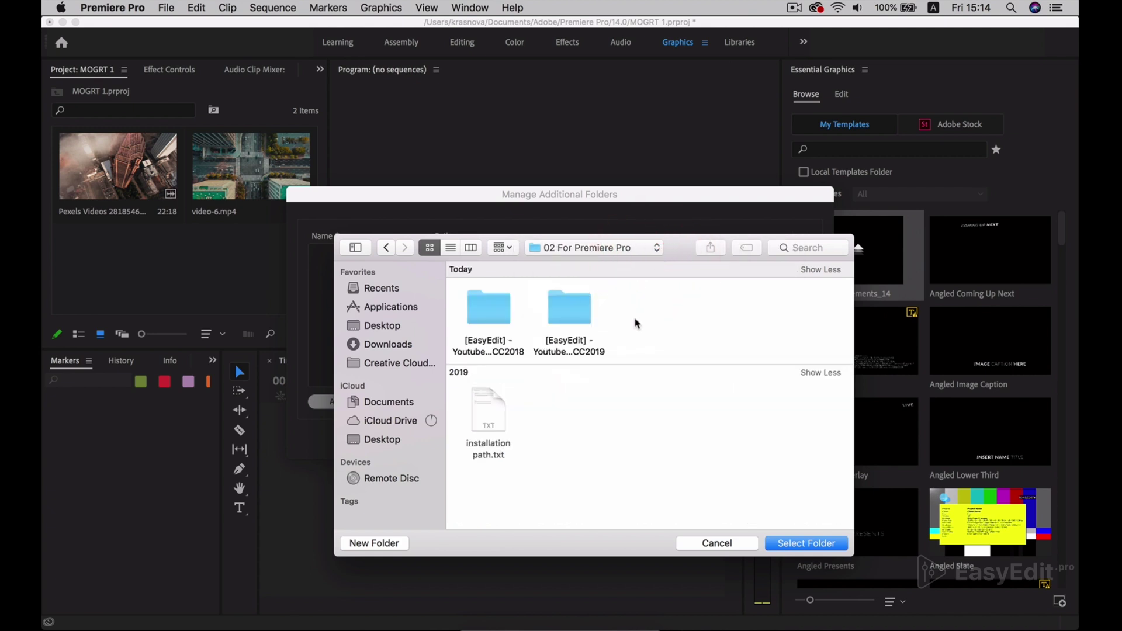
left_click(568, 328)
left_click(790, 544)
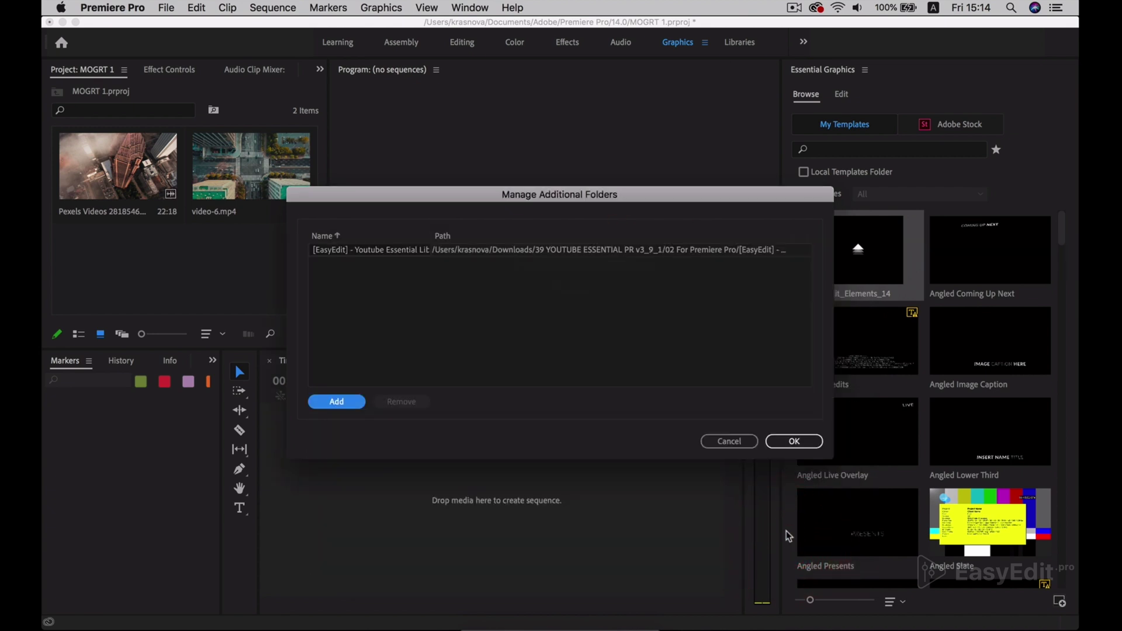
Step: Rename the added templates folder to 'mogrt youtube' and save the folder settings
double_click(424, 251)
type("mog")
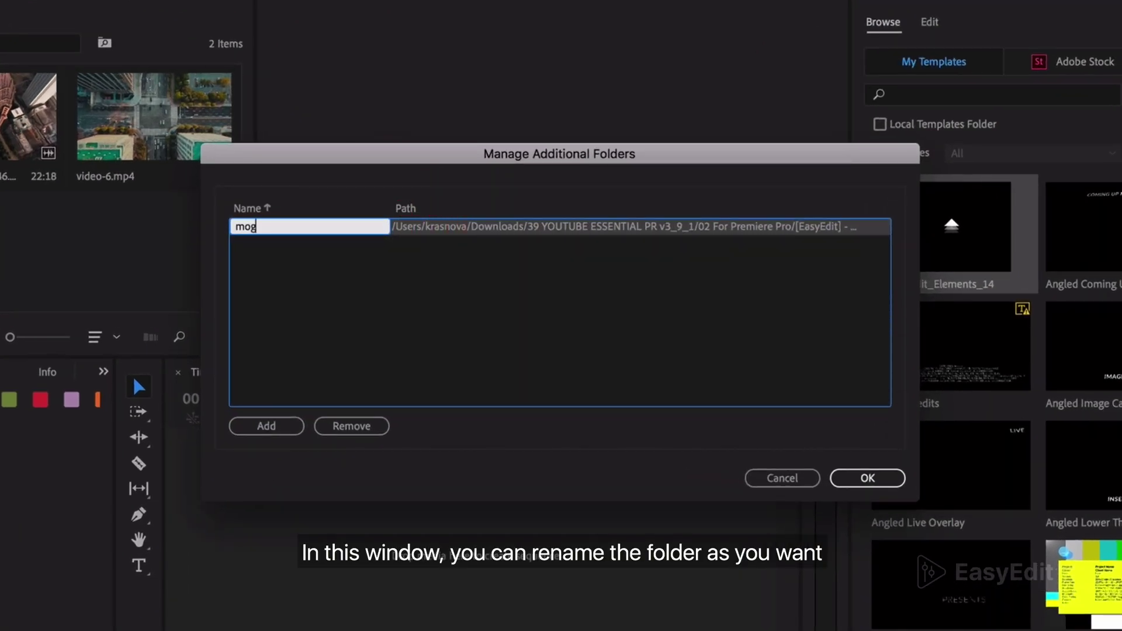
type("rt youtube")
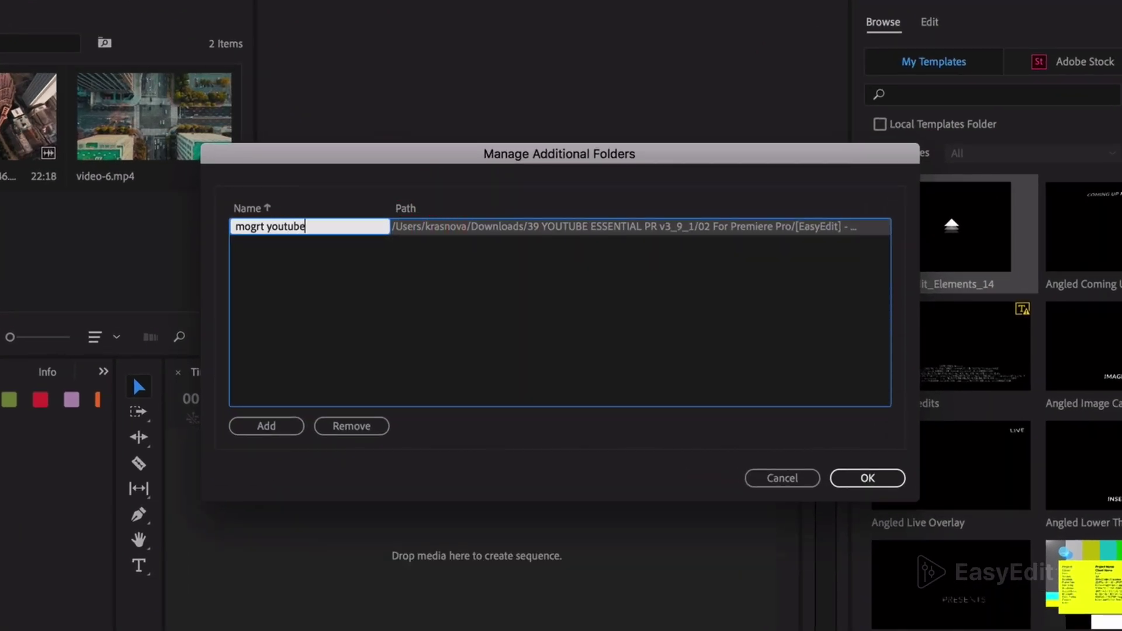
left_click(872, 474)
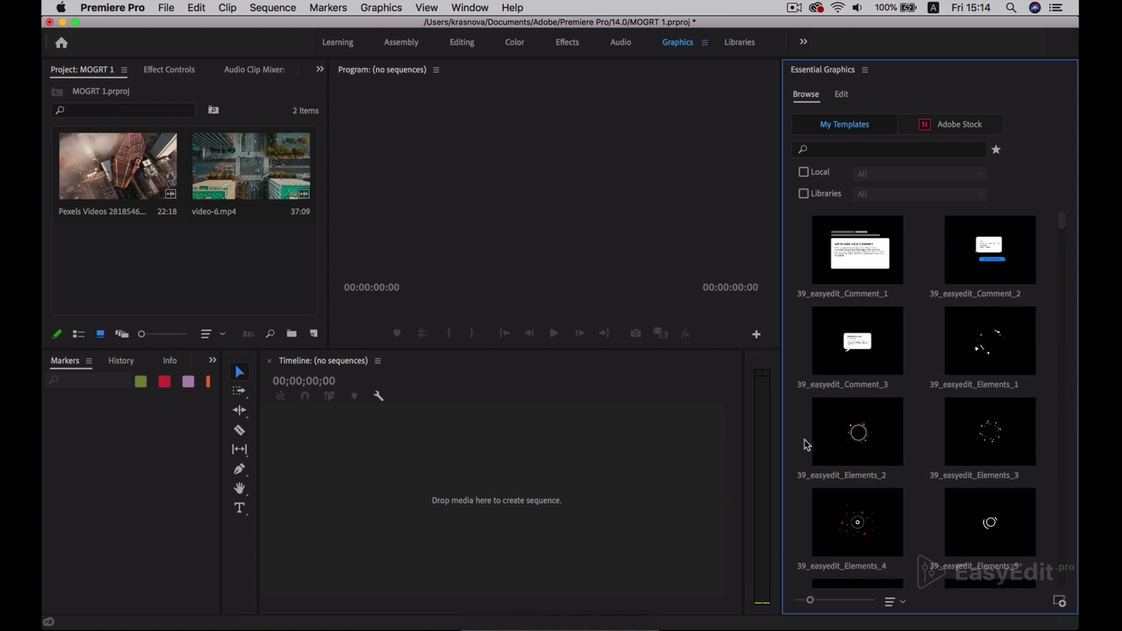
Step: Turn on the Local filter and set it to the 'mogrt youtube' folder
mouse_move(1061, 229)
left_mouse_down()
mouse_move(1064, 332)
mouse_move(1065, 216)
left_mouse_up()
left_click(804, 174)
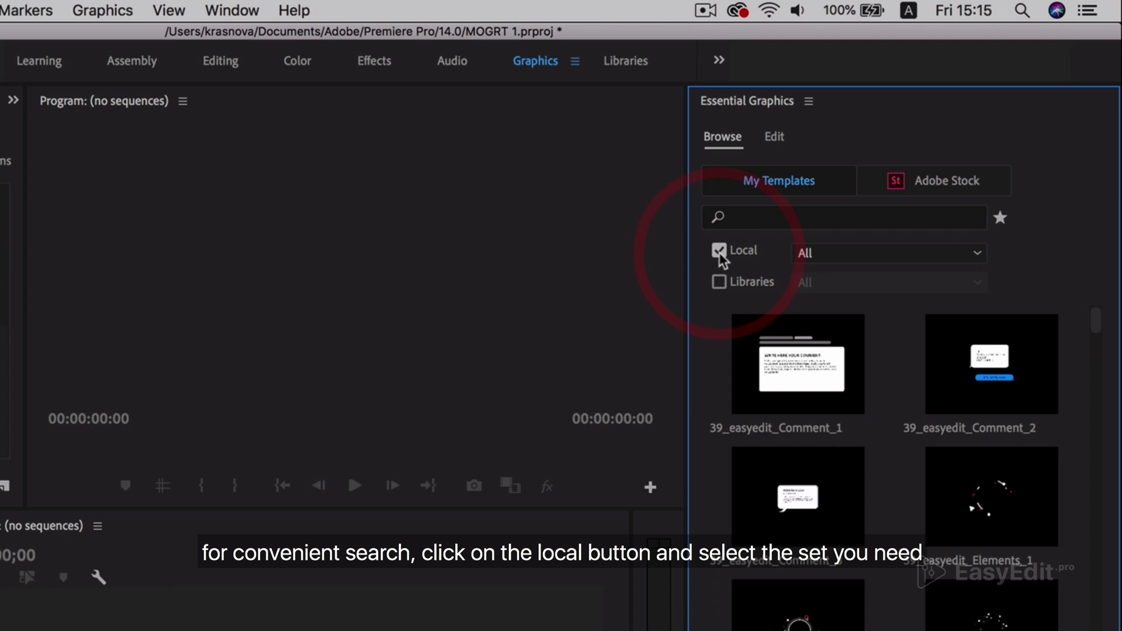
left_click(830, 254)
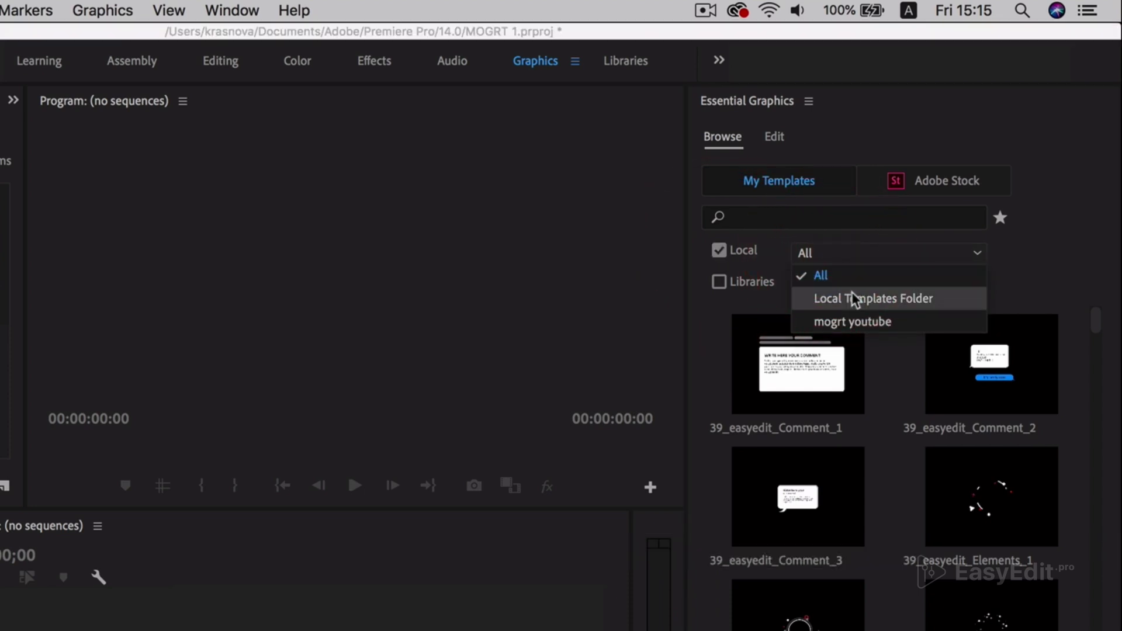
left_click(868, 329)
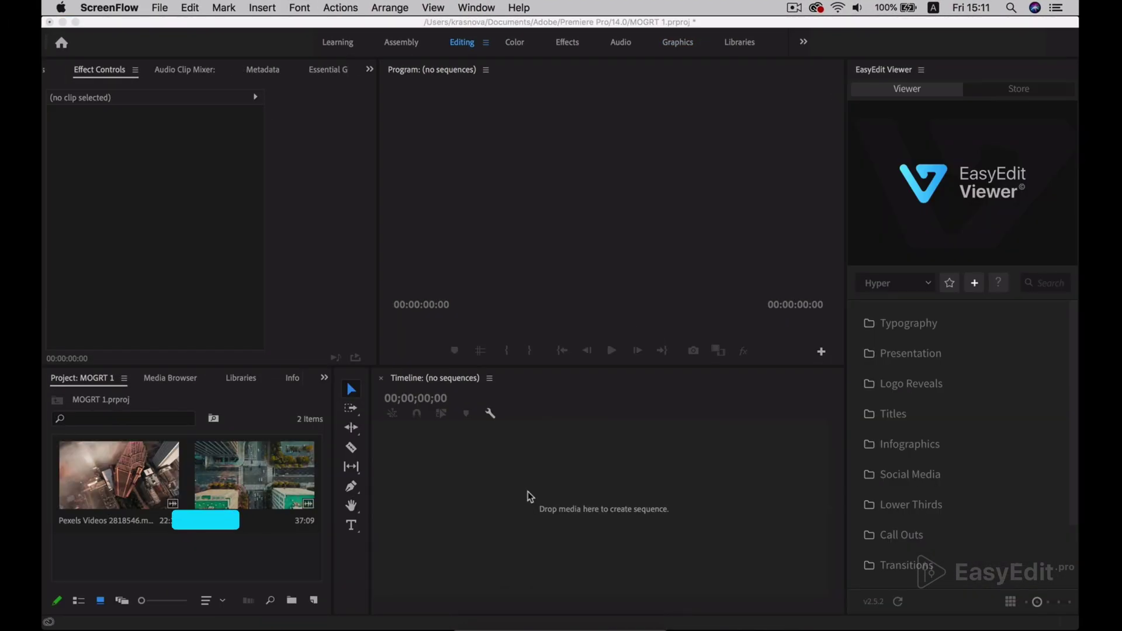
Step: Return to the Editing workspace in the 'mogrt pravka' project
key("alt+3")
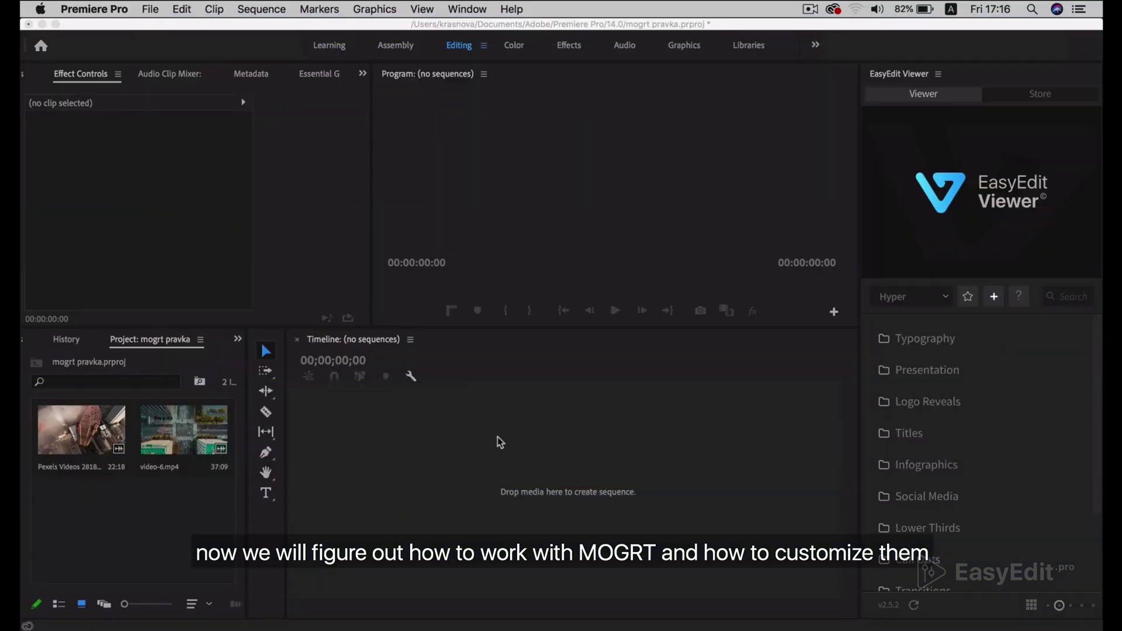
Step: In the Graphics workspace, create a sequence from both city clips
left_click(500, 443)
left_click(683, 47)
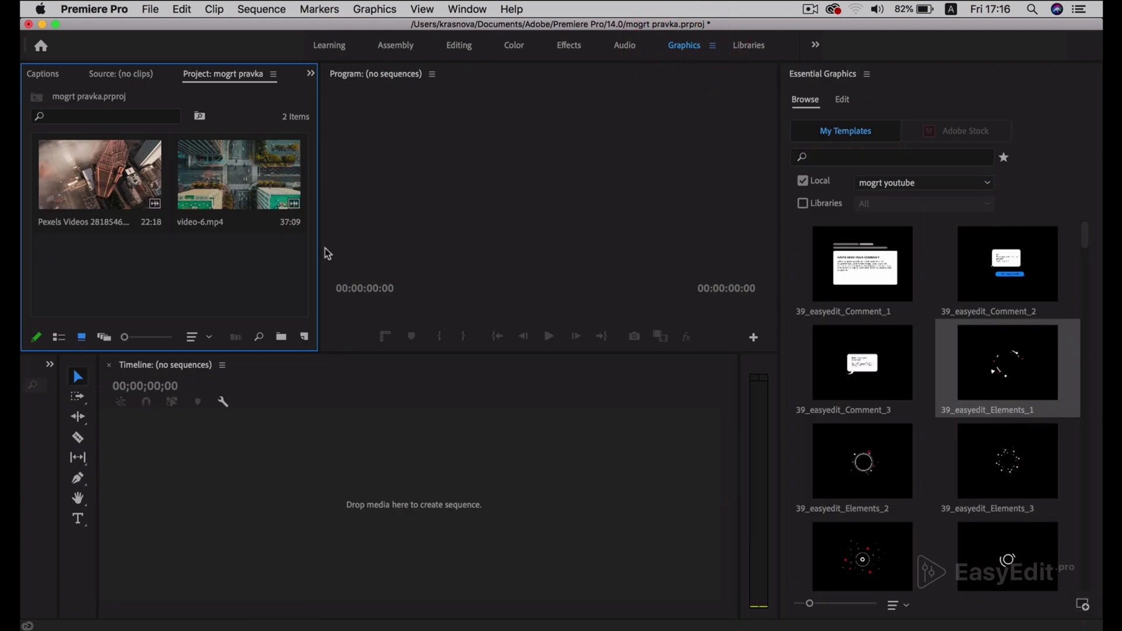
left_click_drag(261, 270, 113, 164)
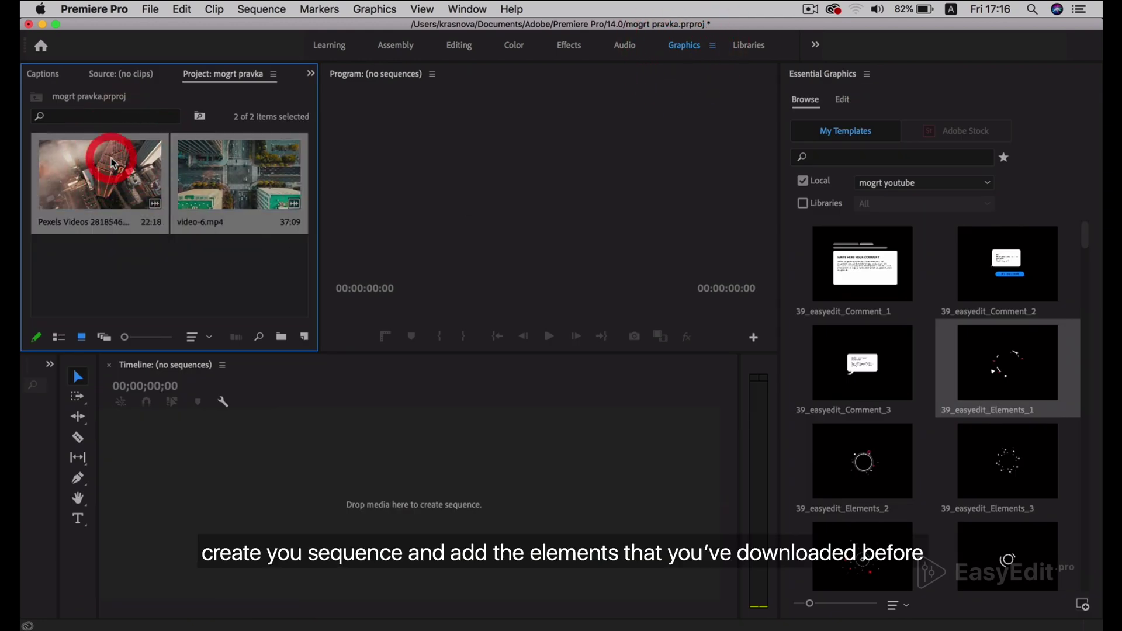
left_click_drag(169, 482, 166, 477)
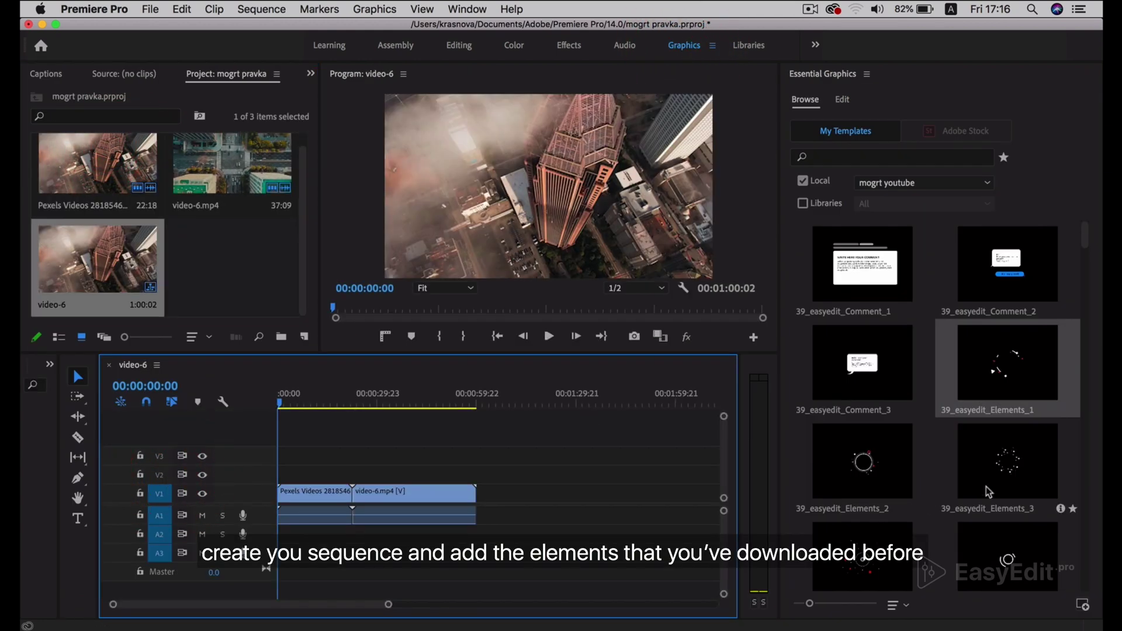
Step: Place Opener_6 at the sequence start and Transition_6 over the cut near 00:00:29
scroll(987, 492, "down", 10)
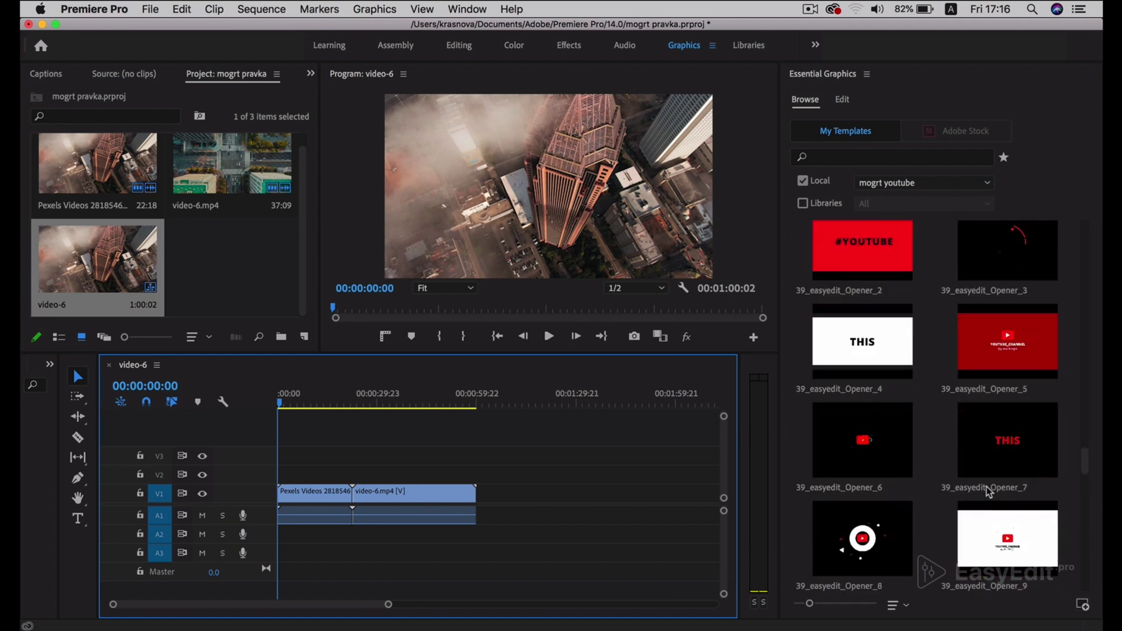
left_click_drag(897, 468, 270, 471)
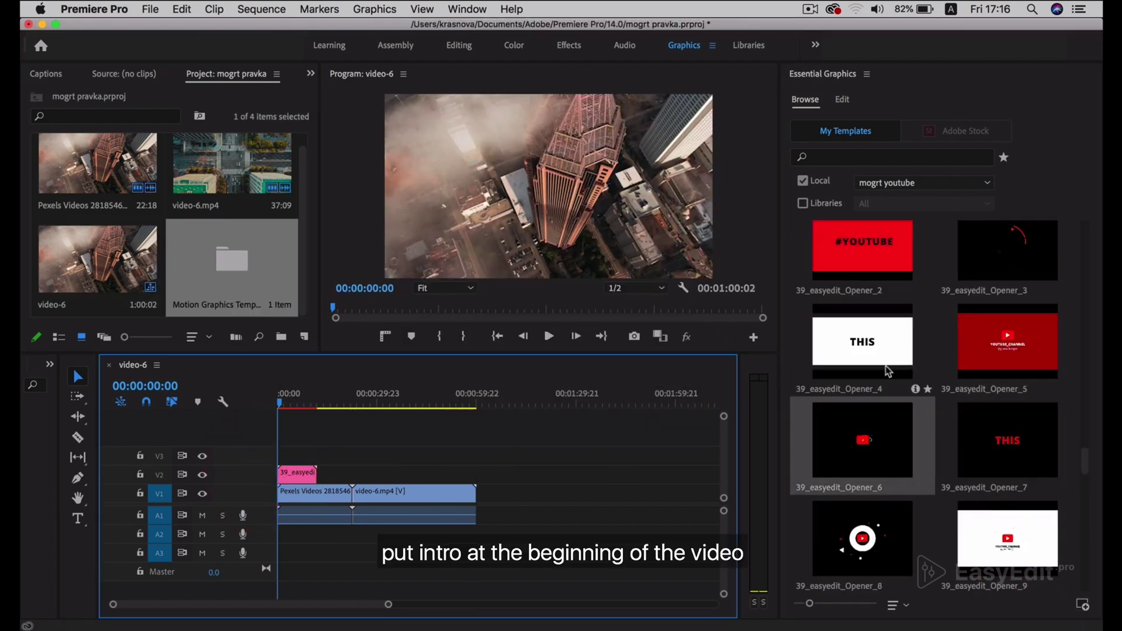
scroll(937, 402, "down", 10)
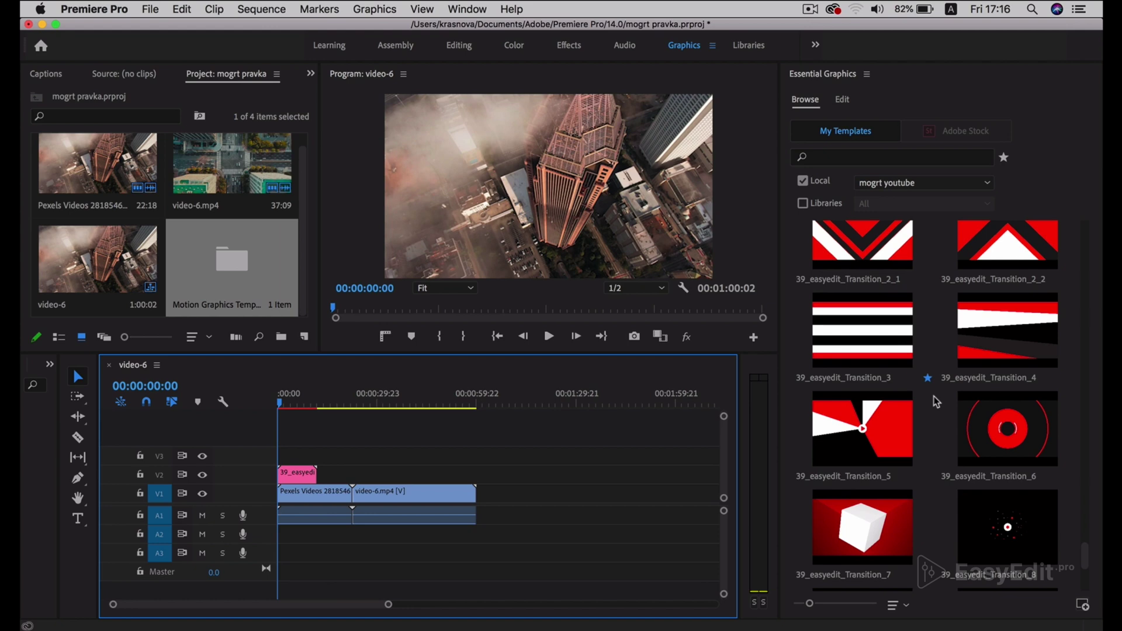
left_click_drag(1006, 445, 355, 472)
Step: Add Elements_1 near 00:00:35 and layer Elements_4 above it on V3
scroll(867, 411, "up", 15)
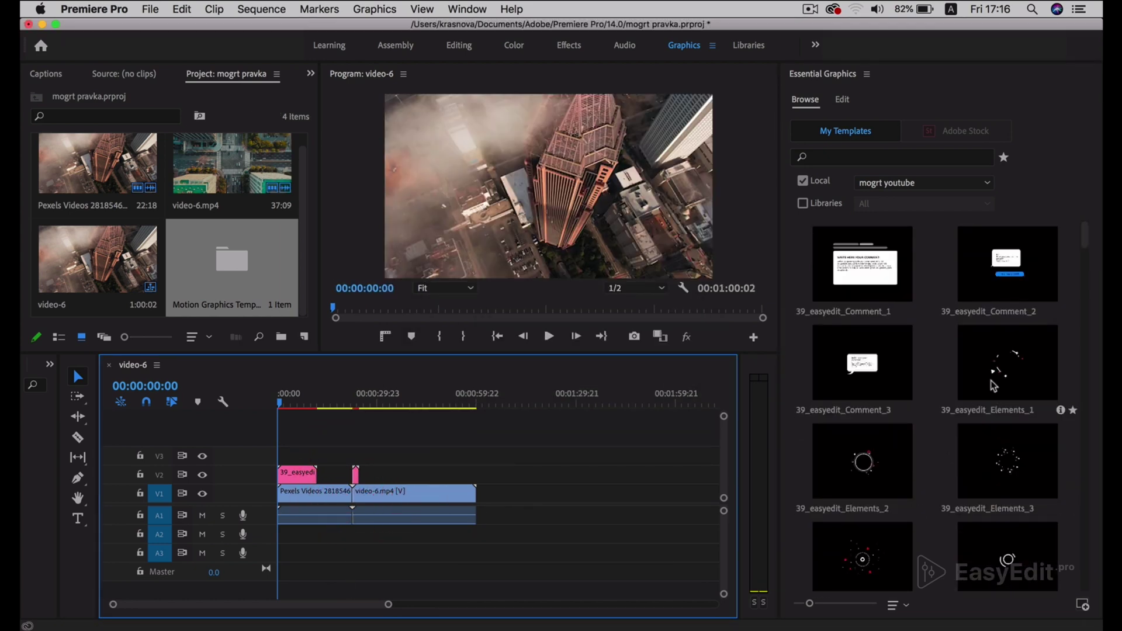
left_click_drag(993, 386, 386, 472)
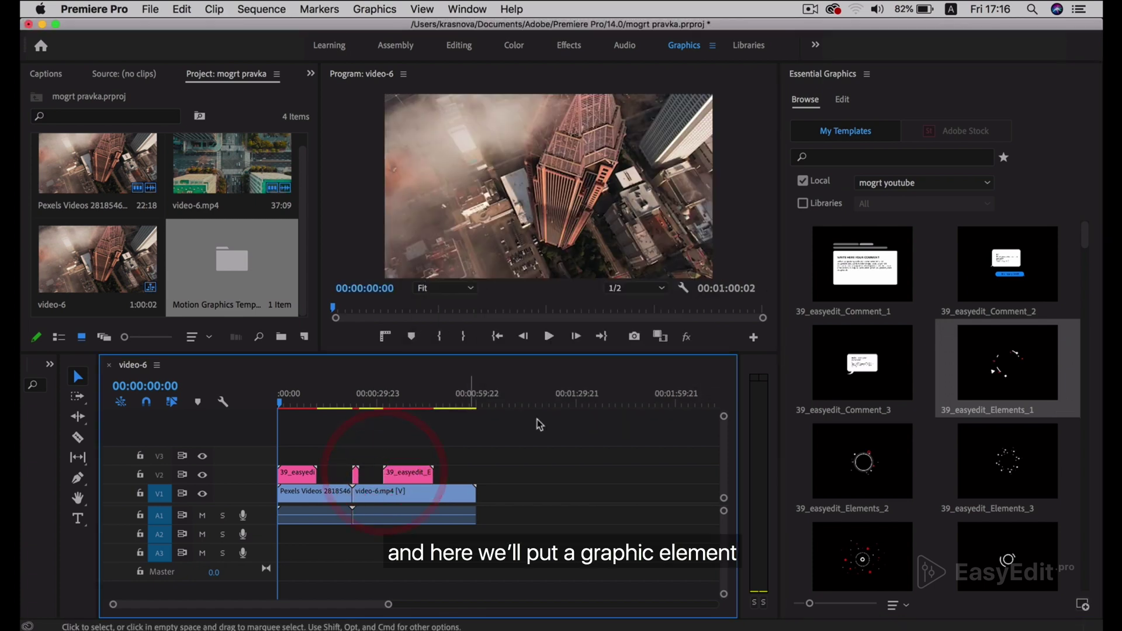
scroll(873, 561, "down", 2)
left_click_drag(902, 506, 398, 453)
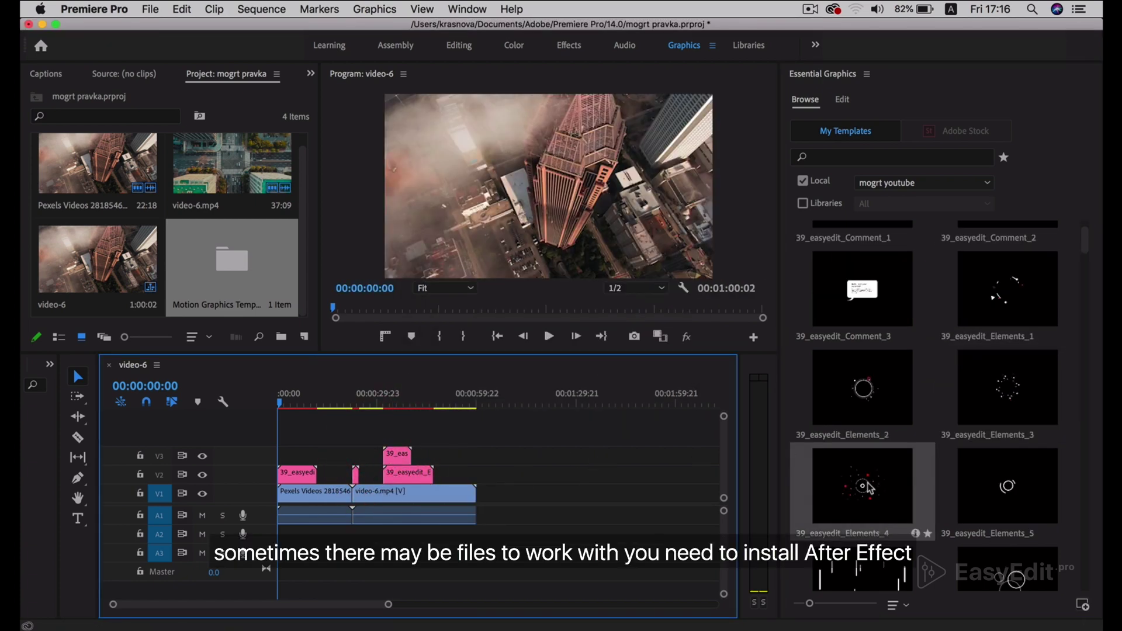
Step: Add the social_media_4 template on V2 at the end of the sequence
scroll(868, 477, "down", 10)
scroll(870, 480, "down", 15)
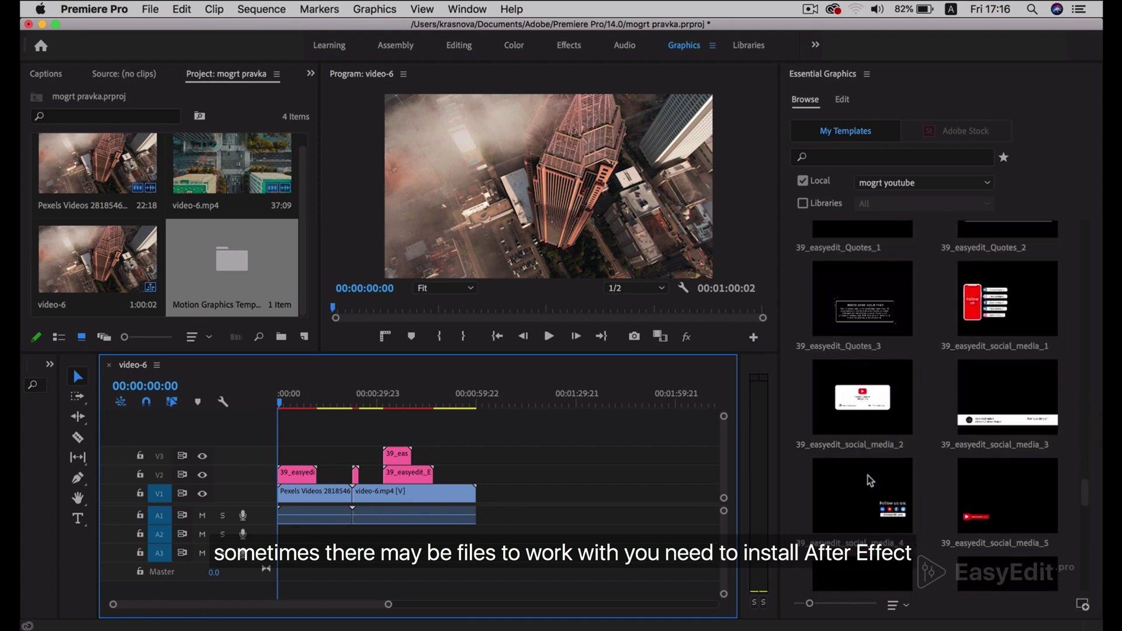
scroll(872, 480, "up", 10)
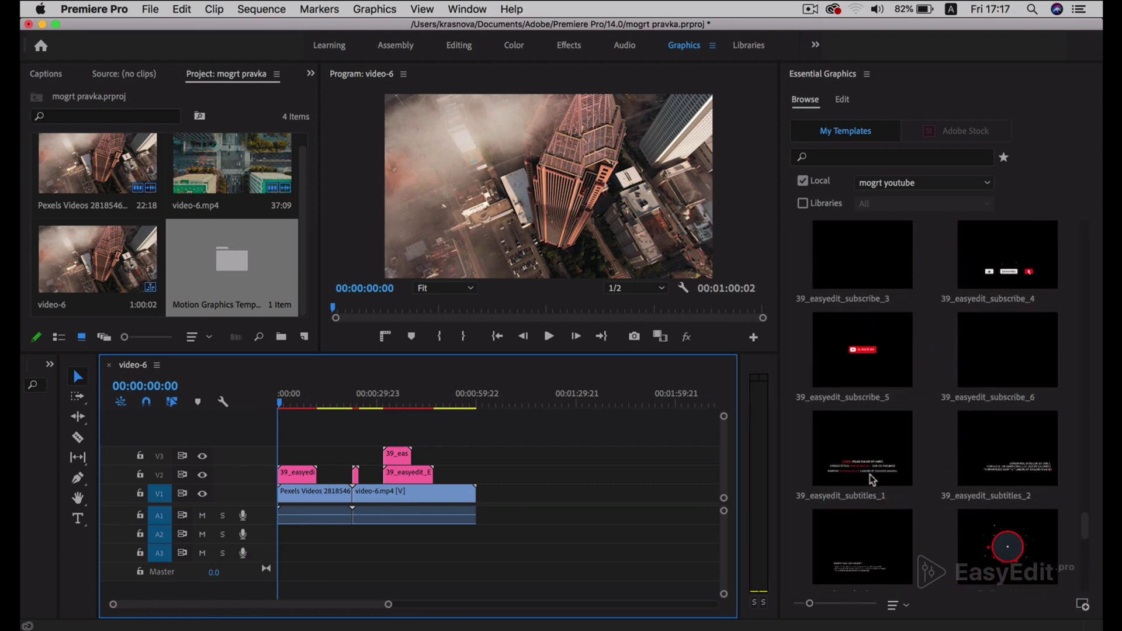
left_click_drag(876, 442, 451, 476)
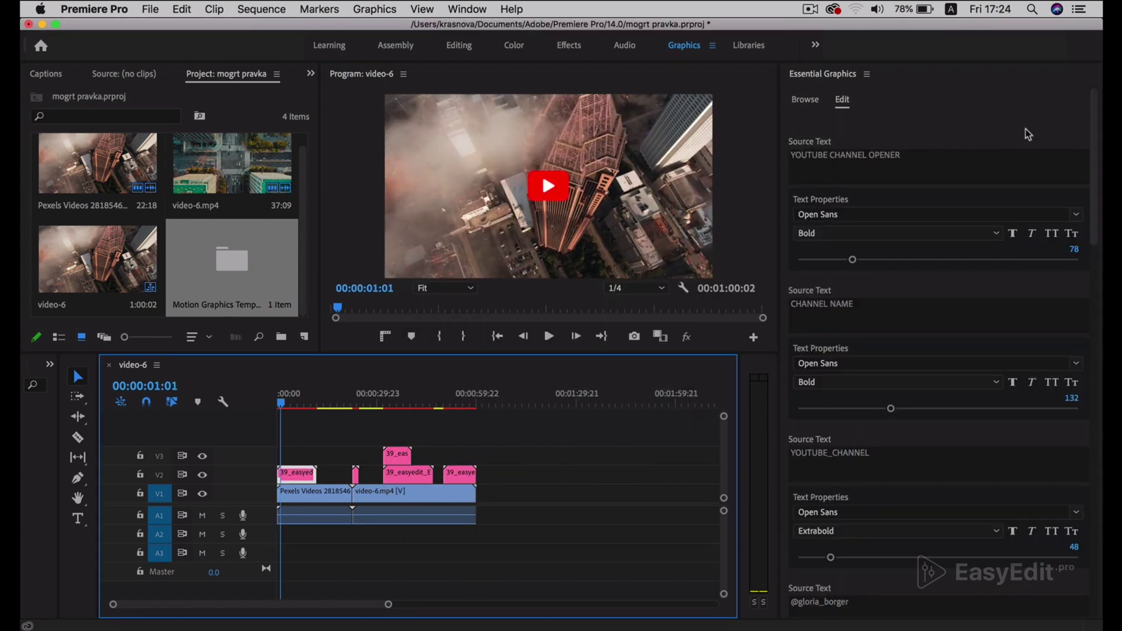
Step: Select the opener clip to show its settings and play it to preview
left_click(805, 99)
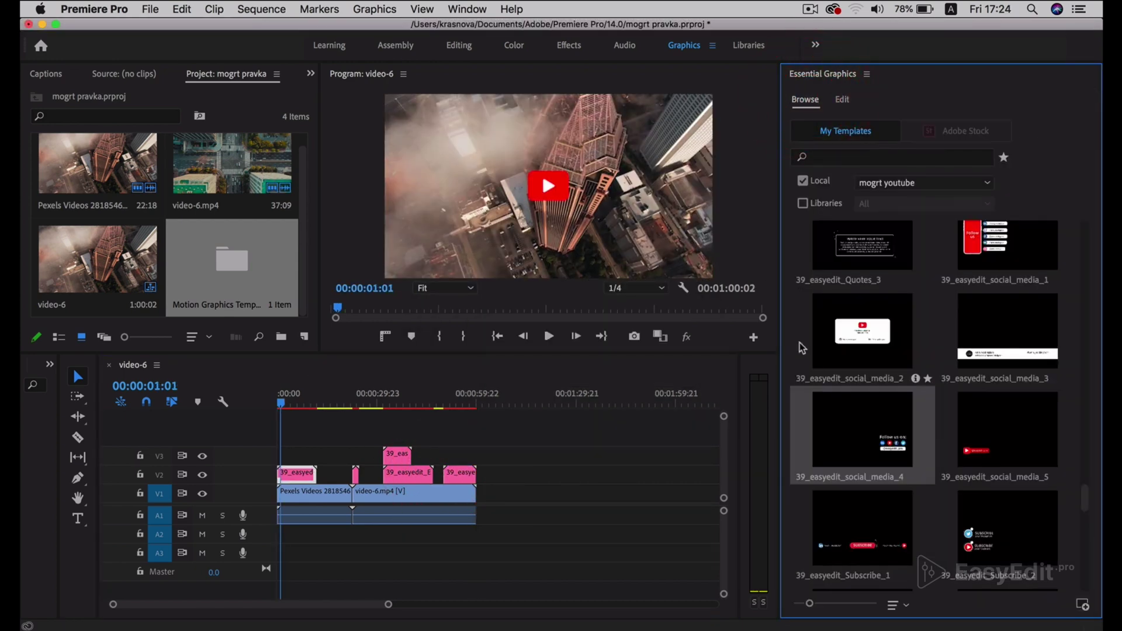
left_click(301, 474)
left_click(842, 101)
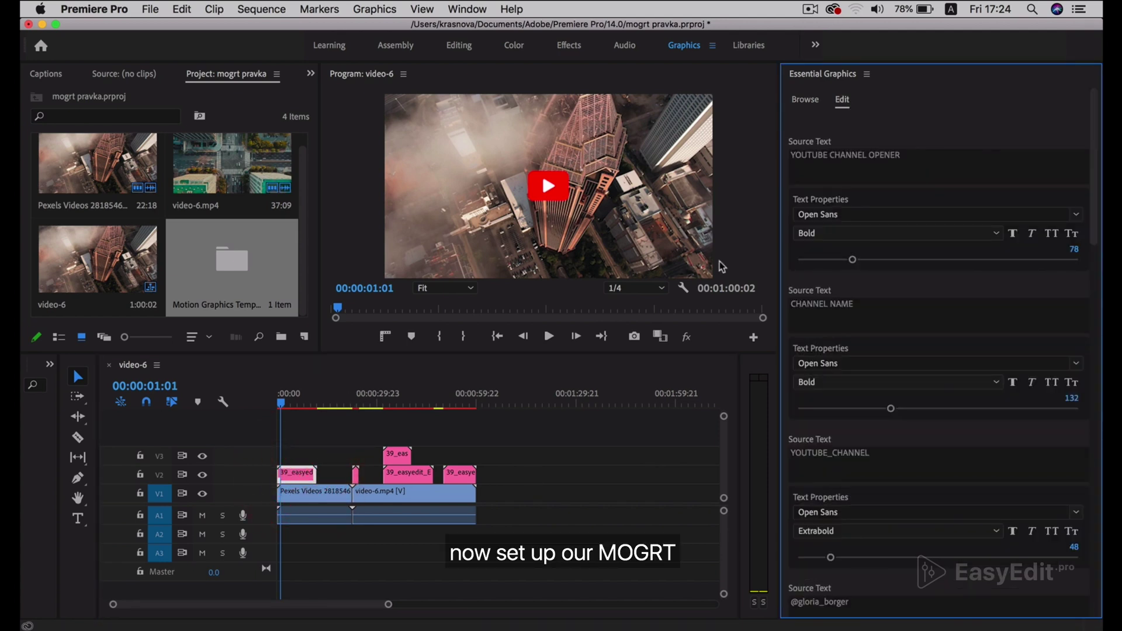
left_click(301, 475)
key("space")
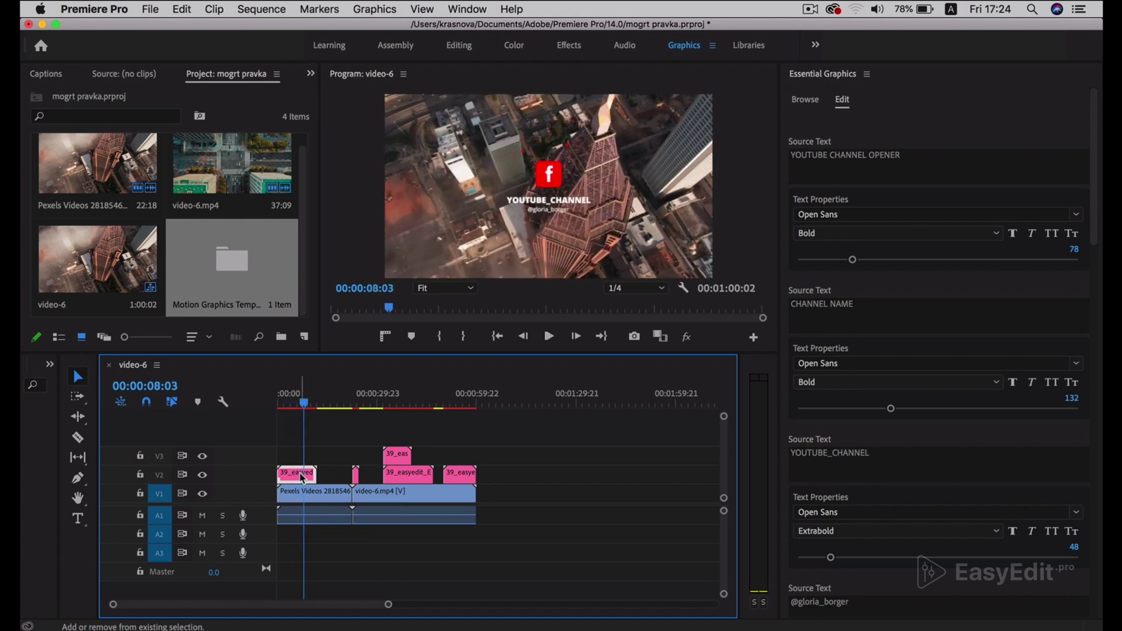
Step: Set the YOUTUBE_CHANNEL text font to Rustico and enlarge it from 48 to 67
scroll(933, 280, "down", 4)
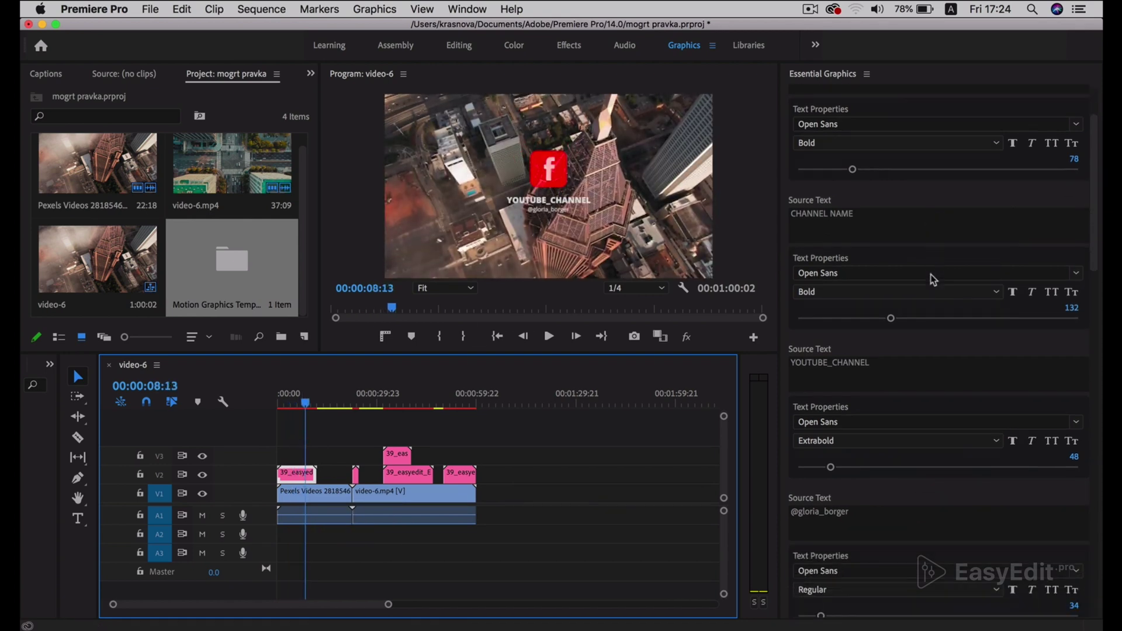
left_click(1075, 407)
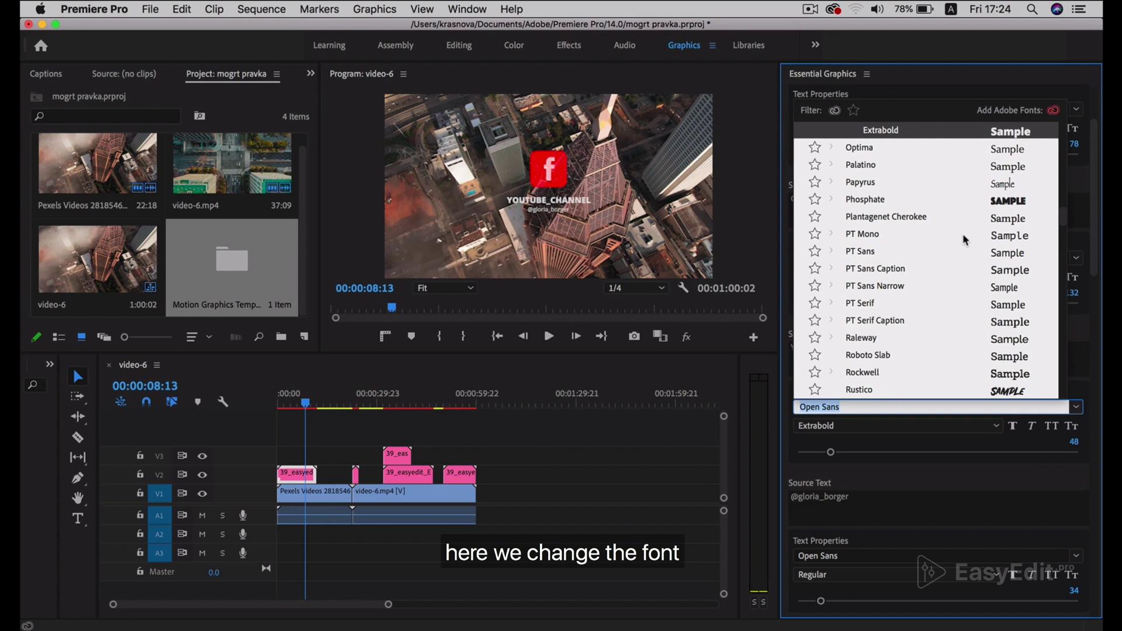
scroll(935, 263, "down", 3)
left_click(854, 339)
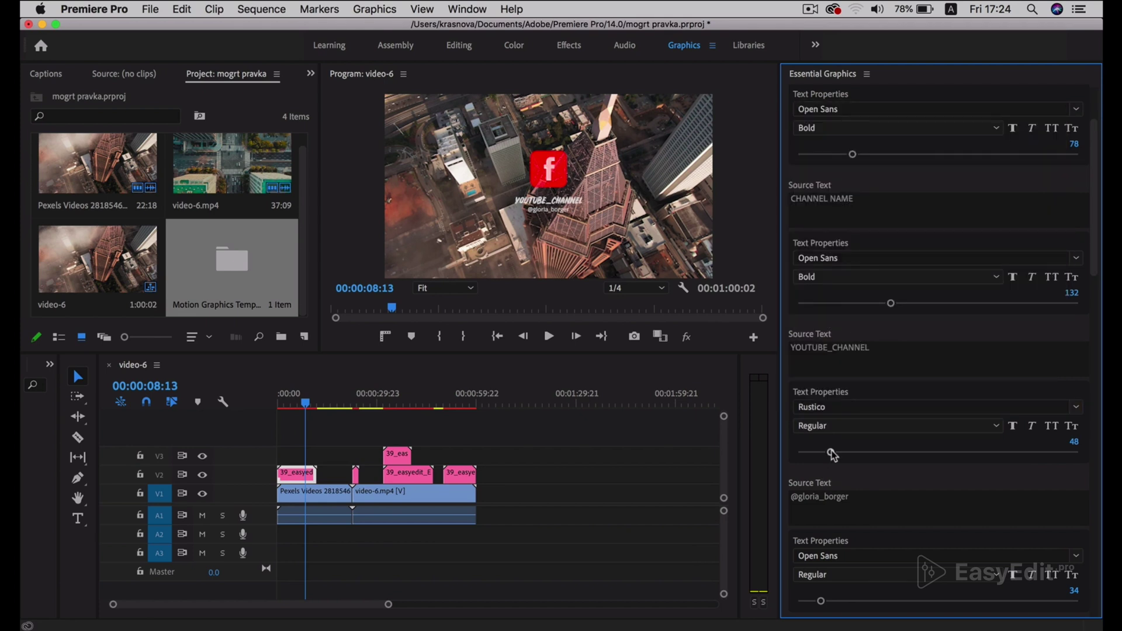
left_click_drag(833, 455, 844, 454)
Step: Set CHOOSE LOGO to 2 to swap the Facebook logo for YouTube
scroll(812, 474, "down", 12)
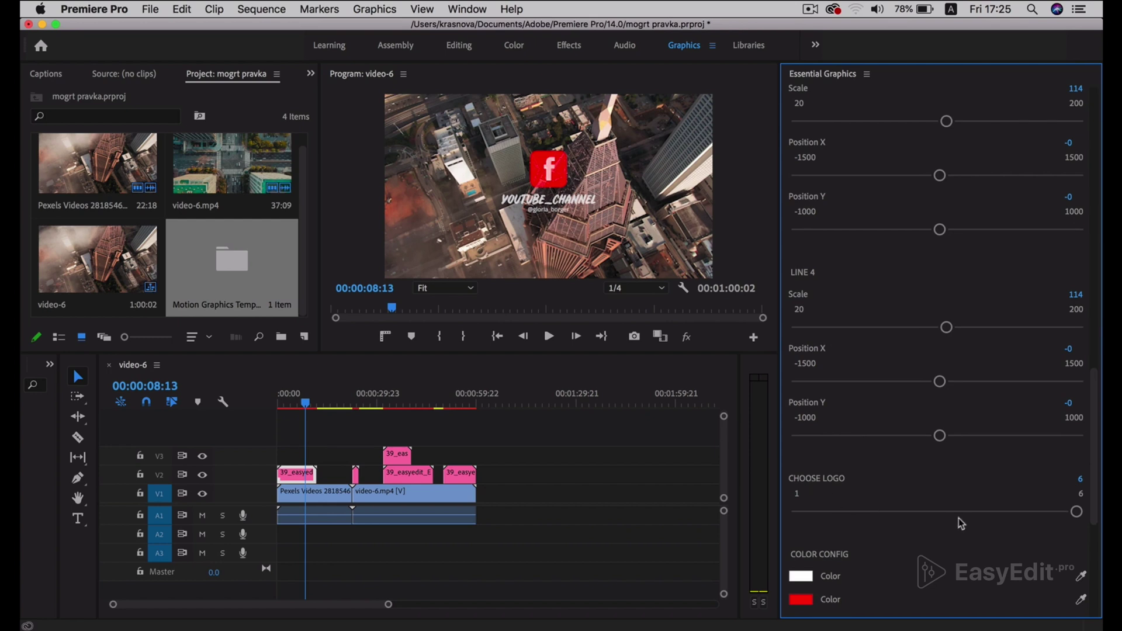
left_click(1081, 484)
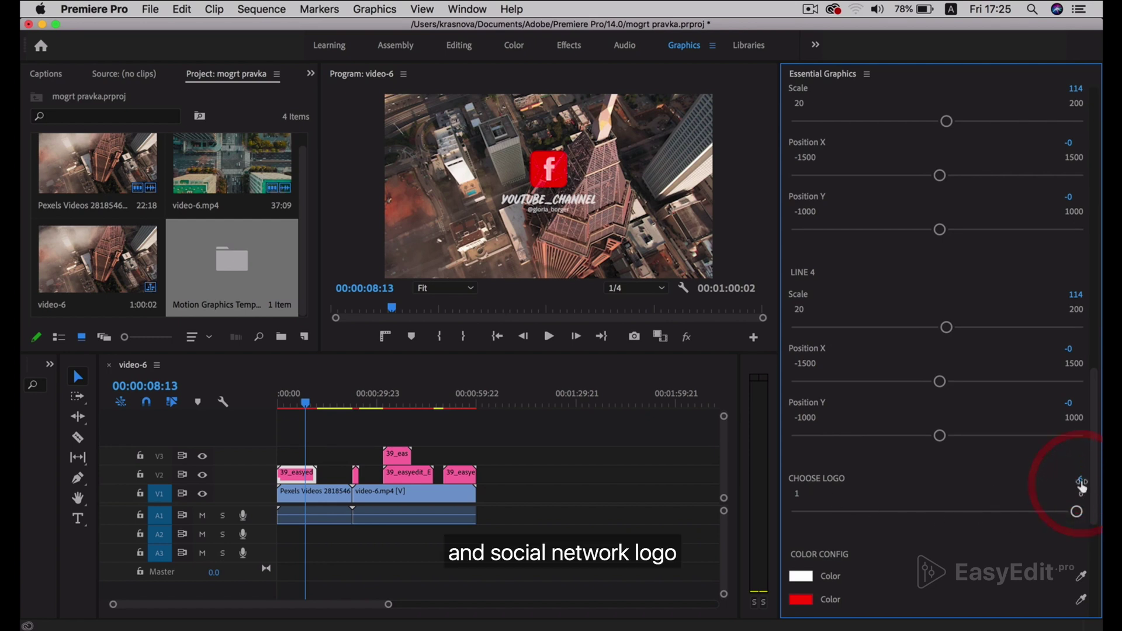
type("2")
key("Return")
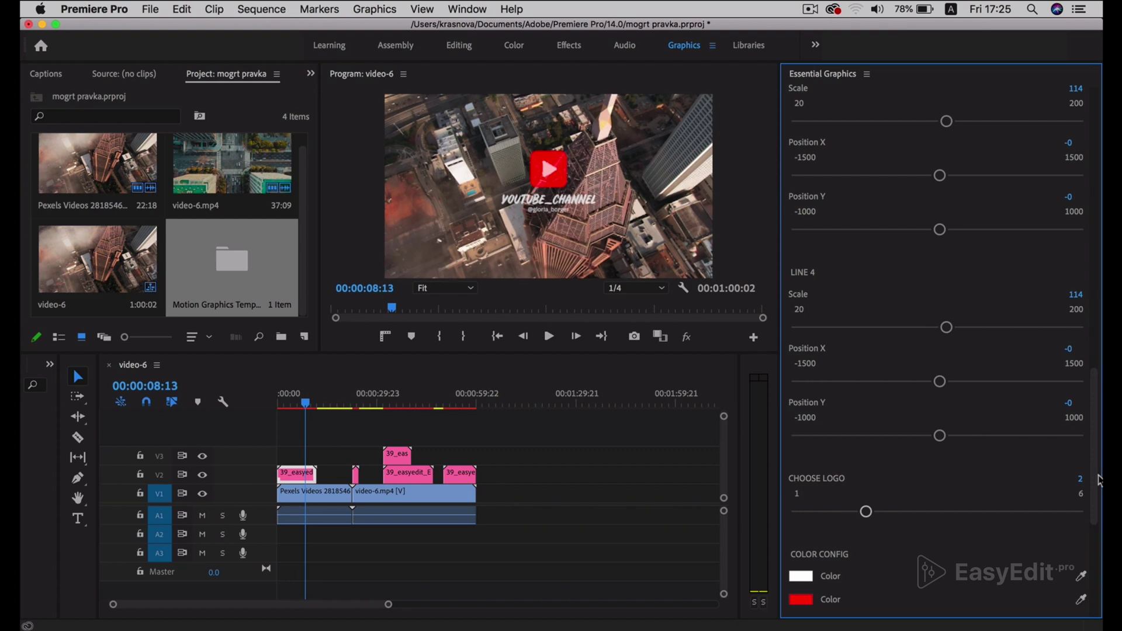
Step: Move the transition graphic onto the V1 clip junction near 00:00:22 and preview it
left_click(356, 474)
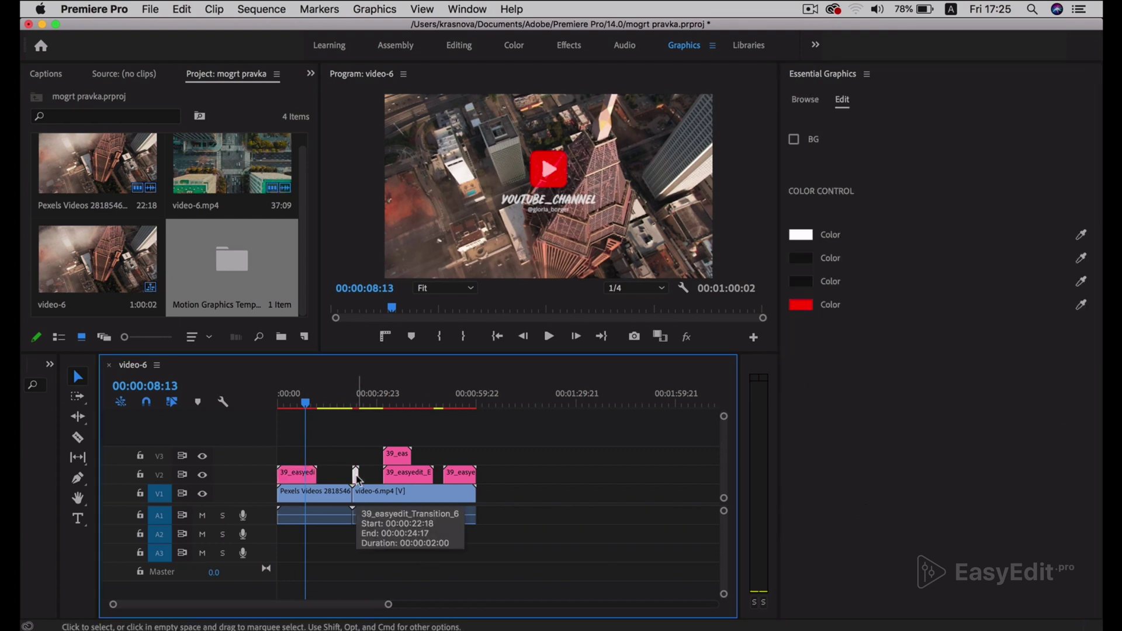
left_click_drag(388, 603, 261, 604)
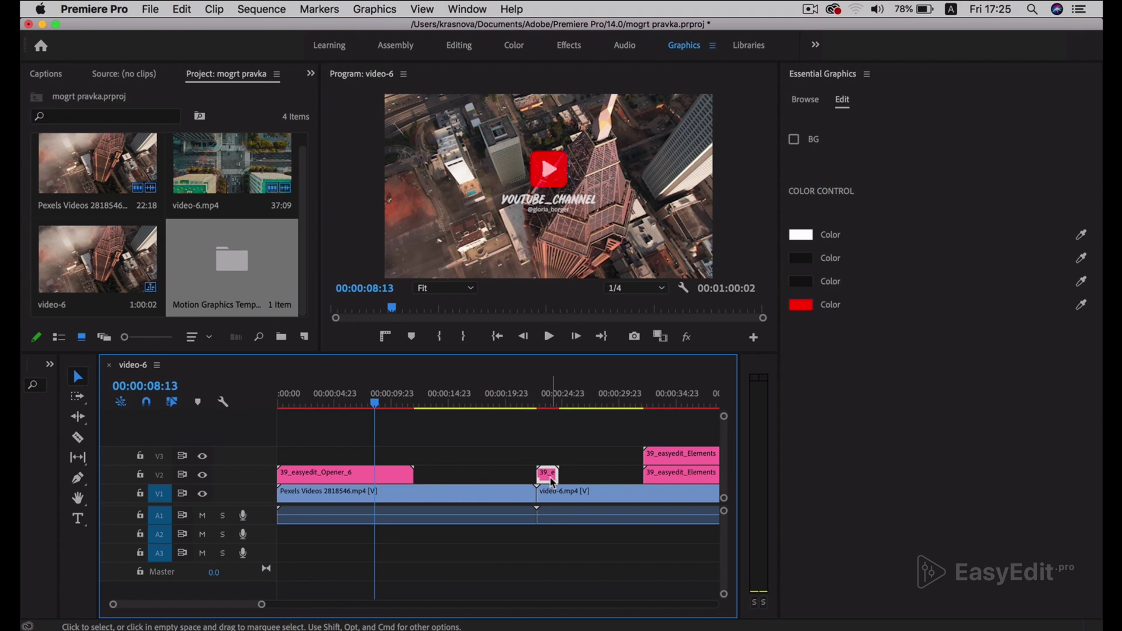
left_click_drag(553, 483, 536, 475)
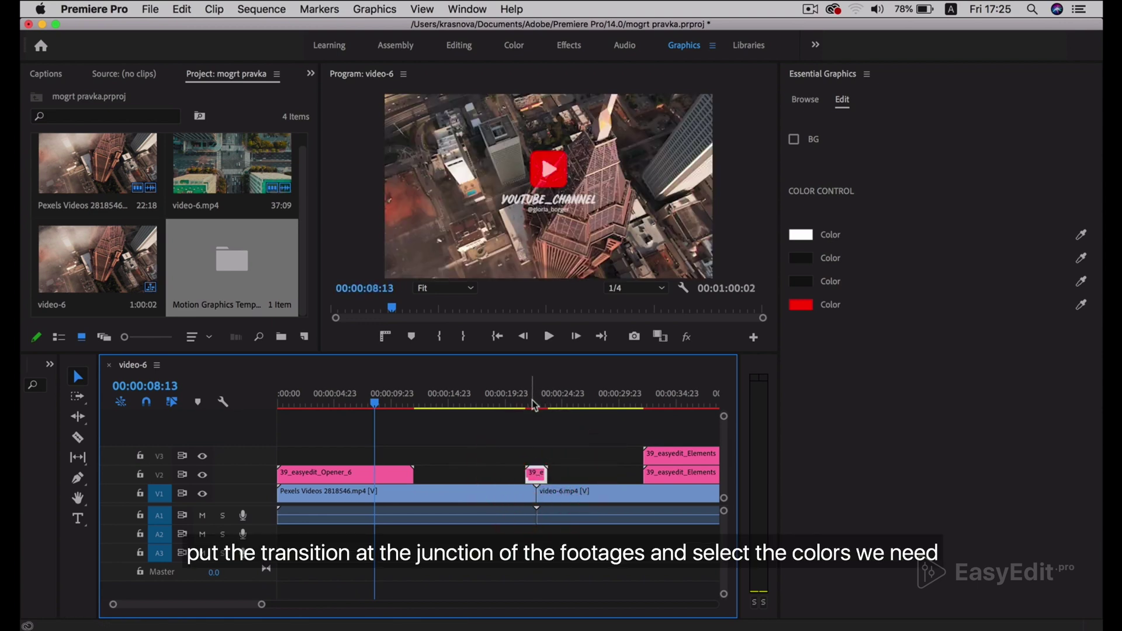
left_click(532, 403)
key("space")
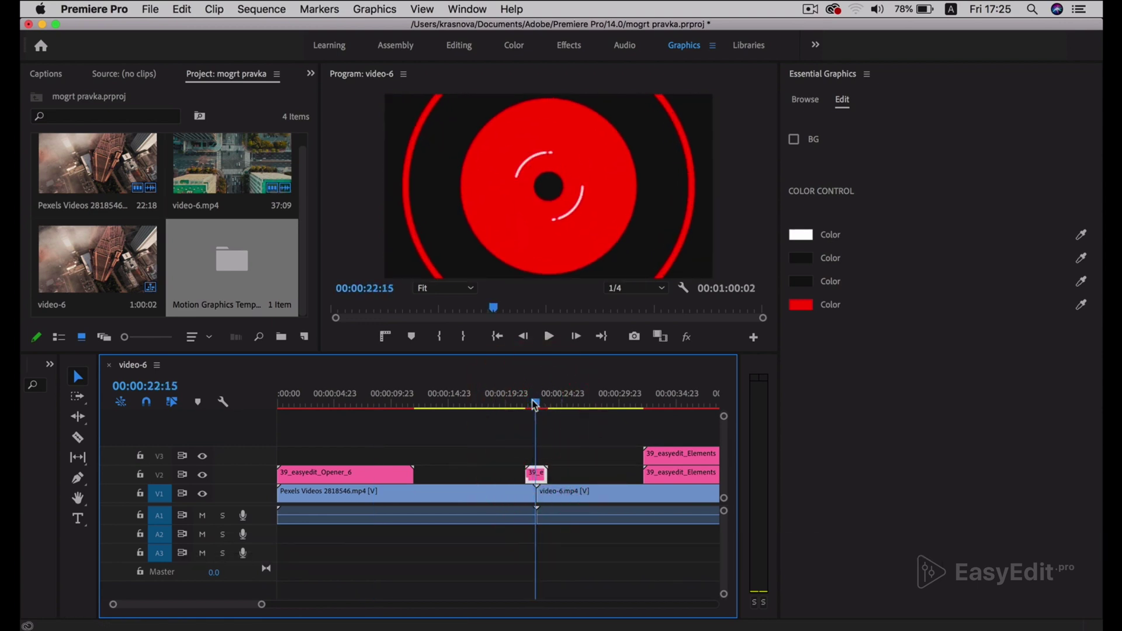
key("space")
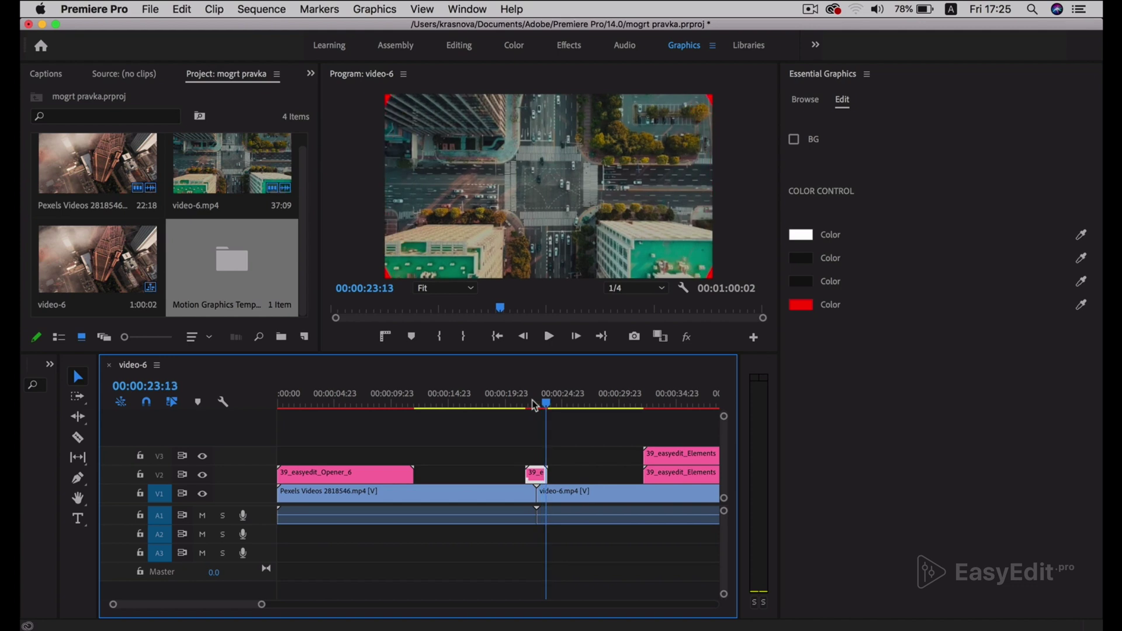
key("Left")
key("Left")
key("Left")
key("Left")
key("Left")
key("Left")
key("Left")
key("Left")
key("Left")
key("Left")
key("Left")
key("Left")
key("Left")
key("Left")
key("Left")
key("Left")
key("Left")
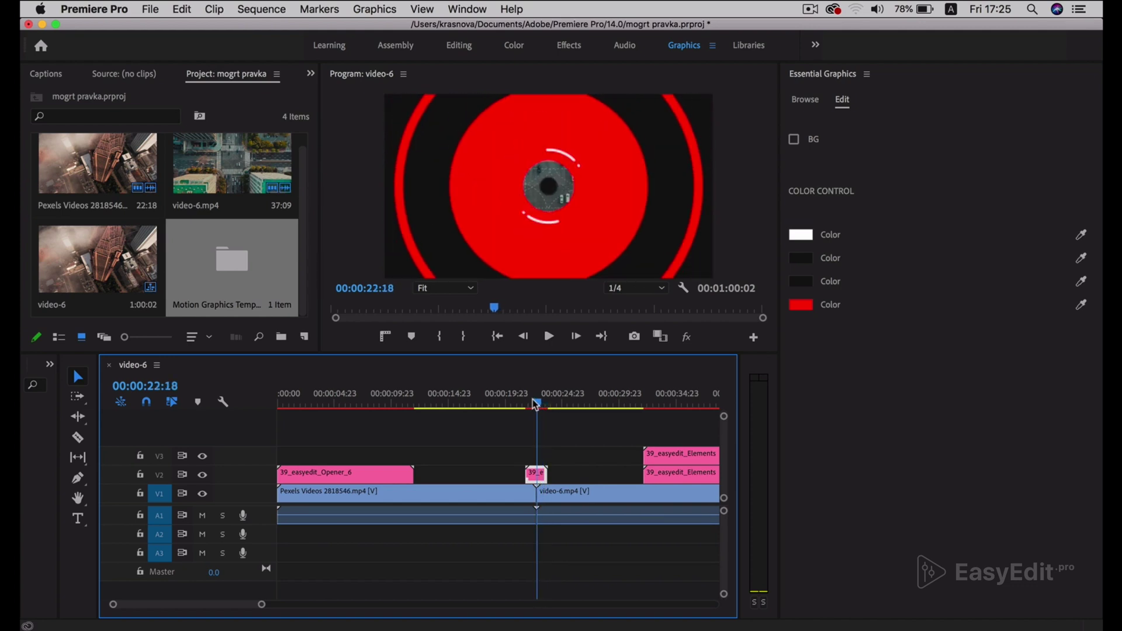
Step: Change the transition's first colour from white to dark grey #373333
left_click(805, 238)
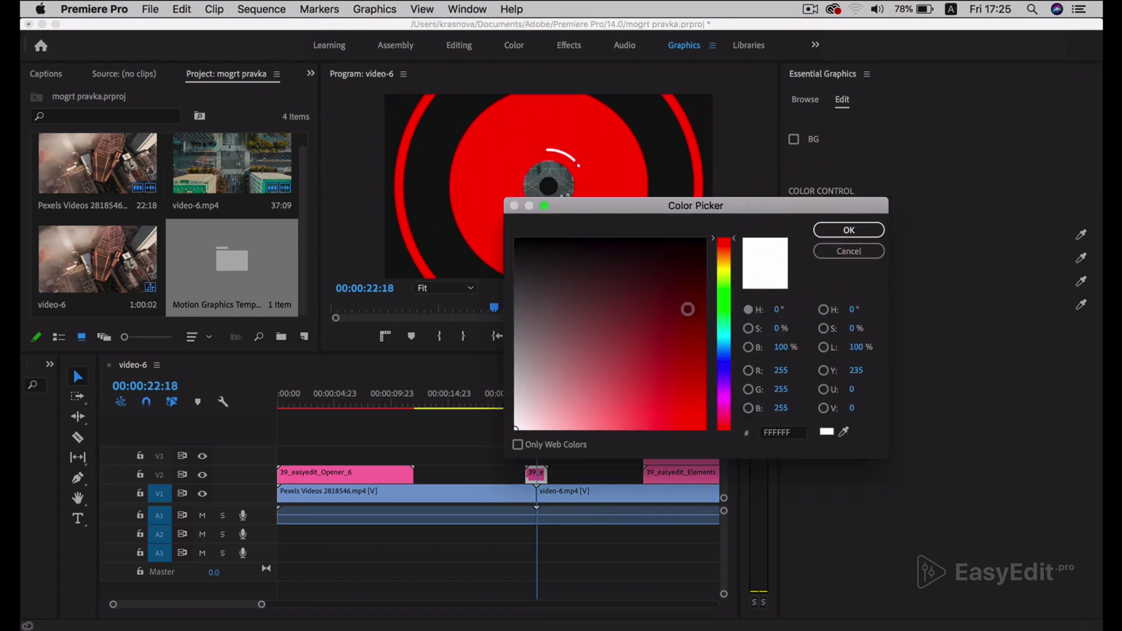
left_click(531, 400)
left_click(526, 278)
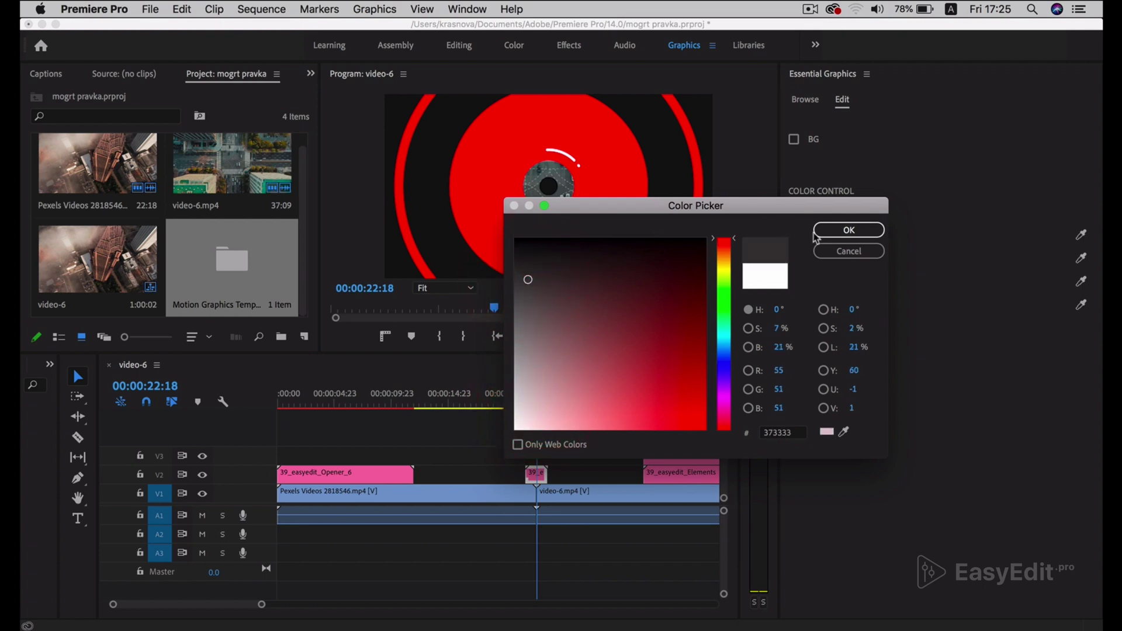
left_click(834, 231)
Step: Try a purple accent colour instead of red, then undo it
left_click(800, 304)
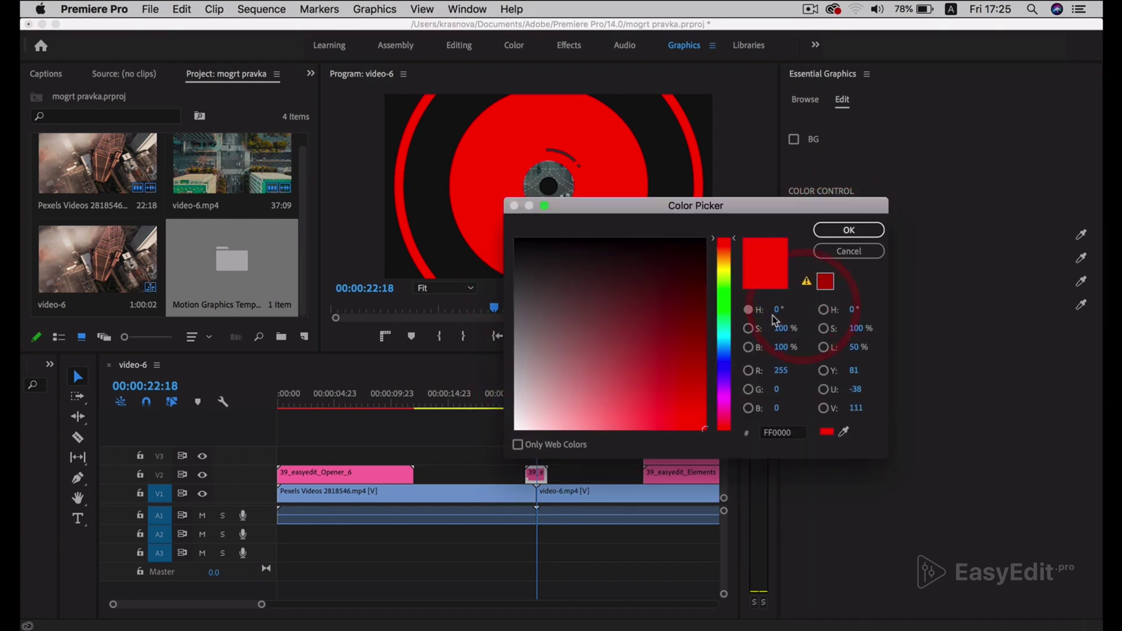
left_click(725, 390)
left_click(631, 381)
left_click(870, 231)
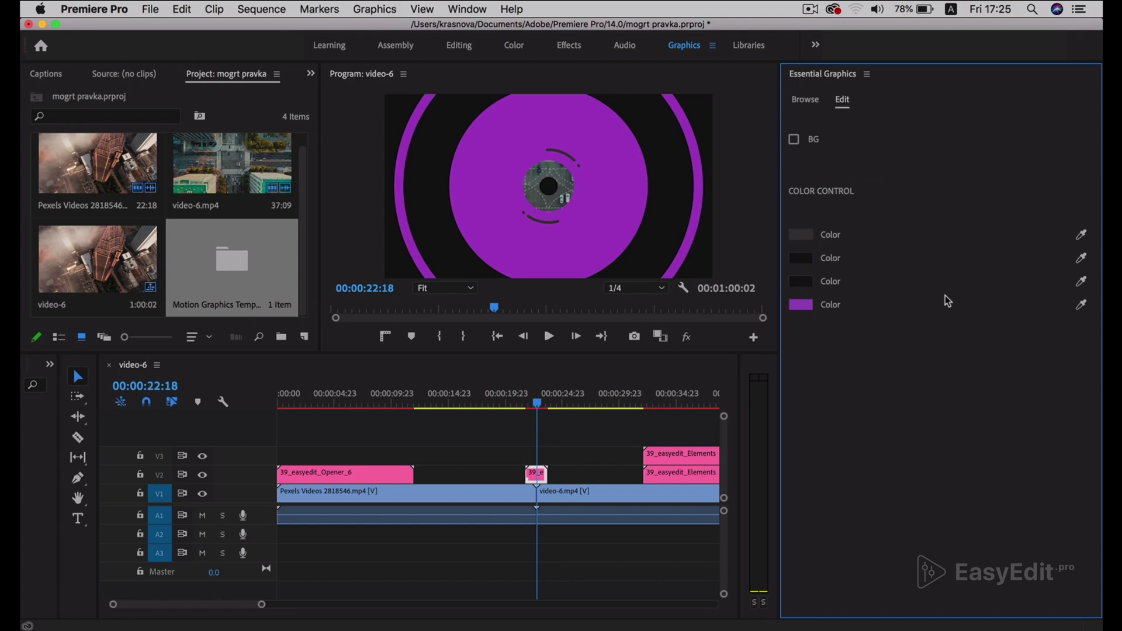
key("super+z")
key("super+z")
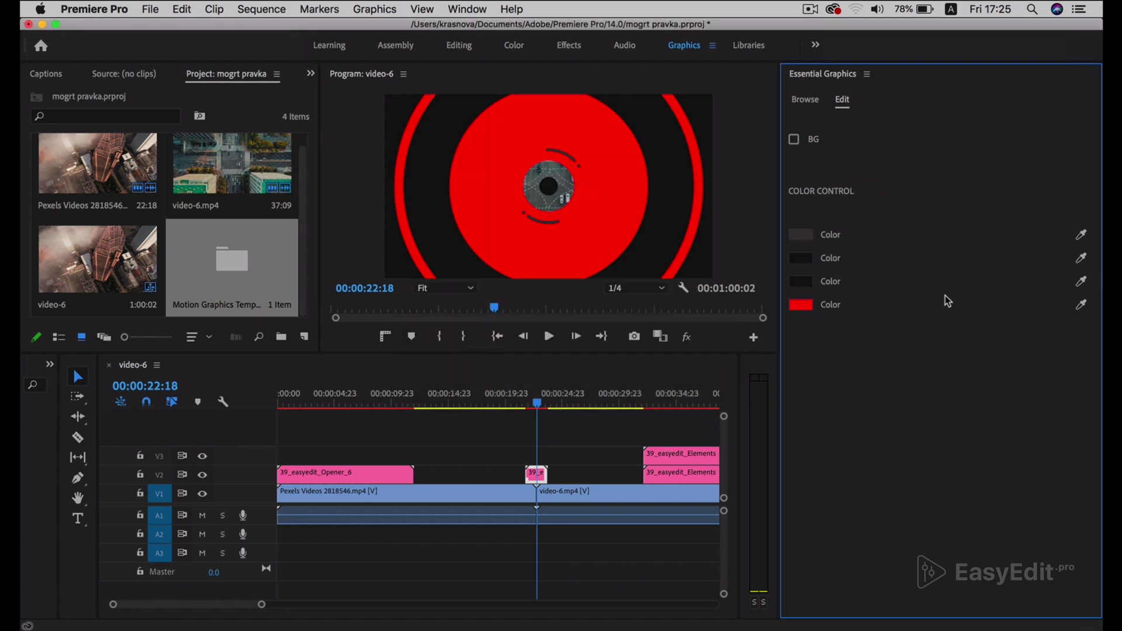
Step: Select the Elements_1 clip at 00:00:33:18, show V2 while hiding V3, and preview it
scroll(594, 454, "down", 3)
left_click(581, 474)
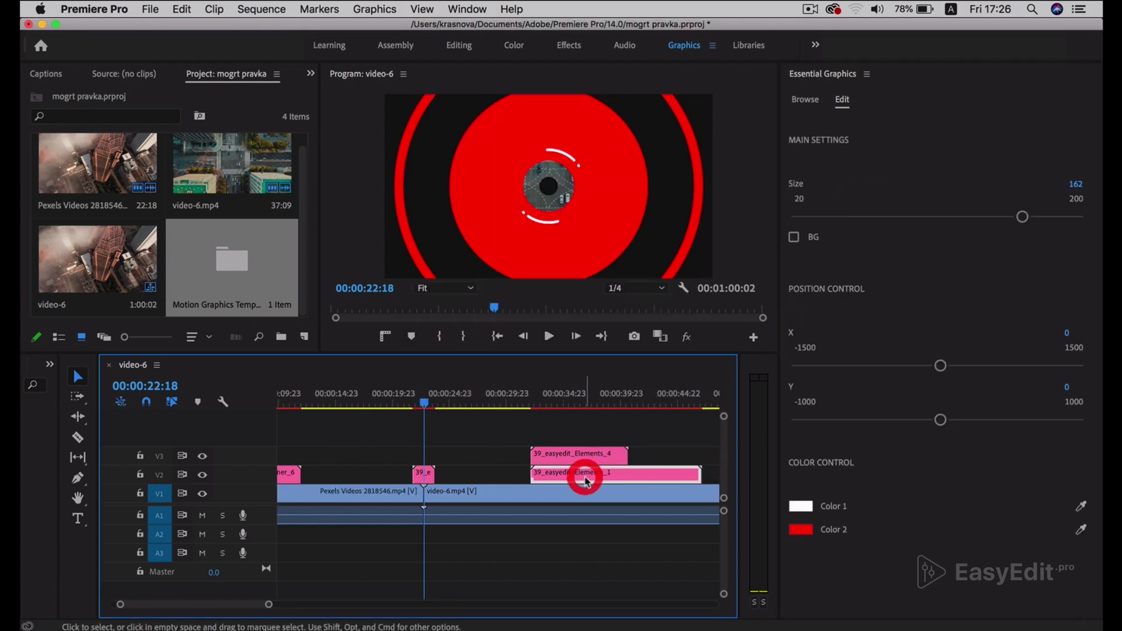
left_click(552, 403)
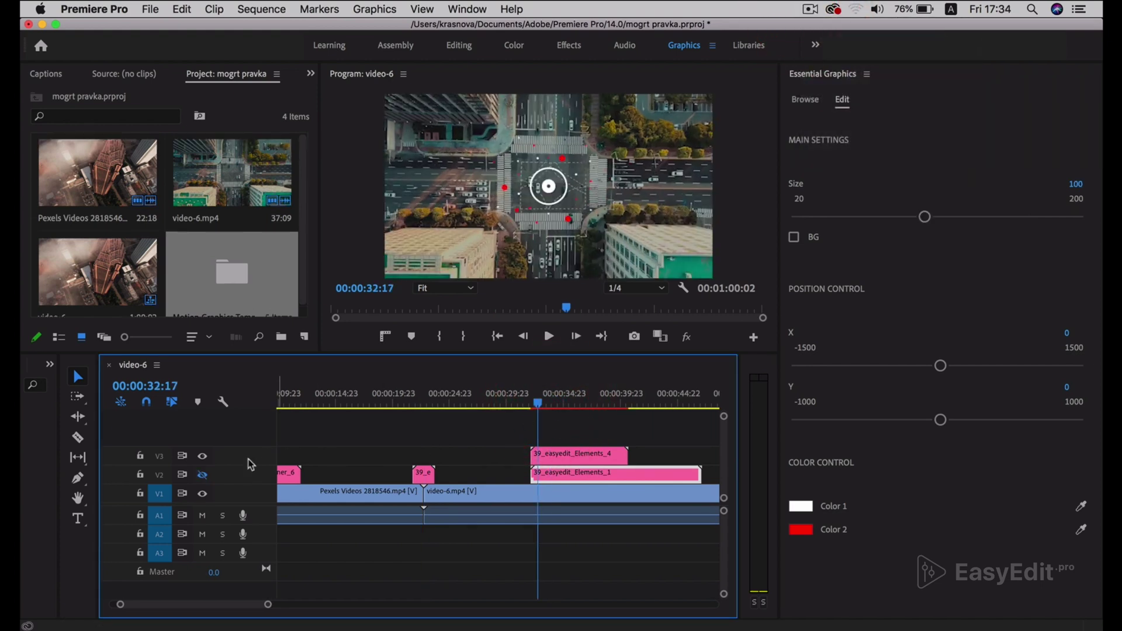
left_click(203, 474)
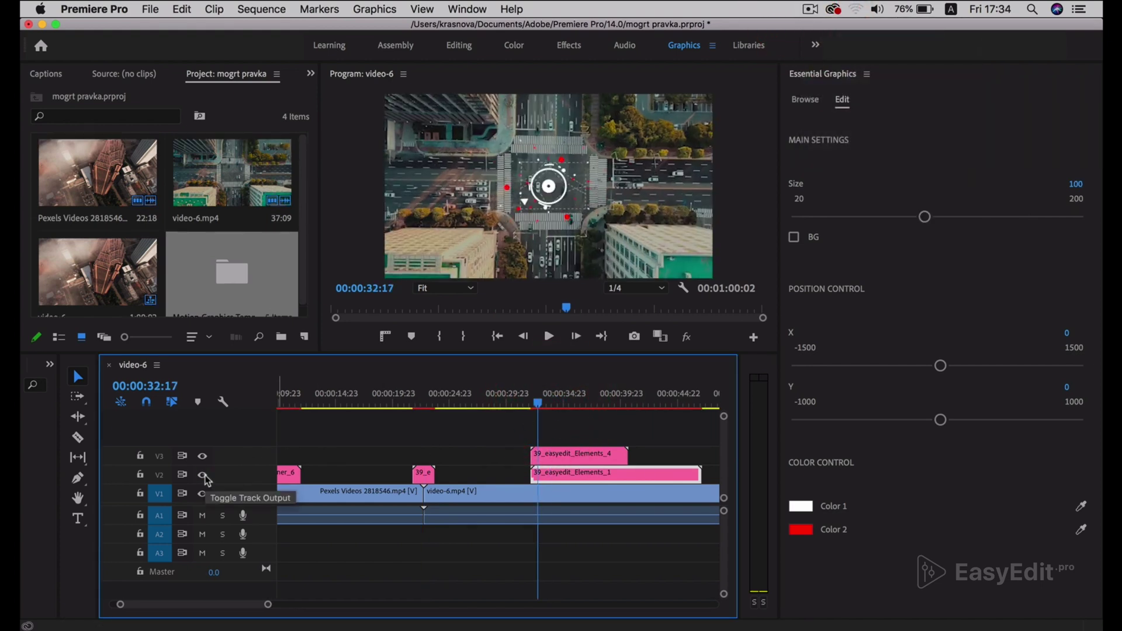
left_click(202, 455)
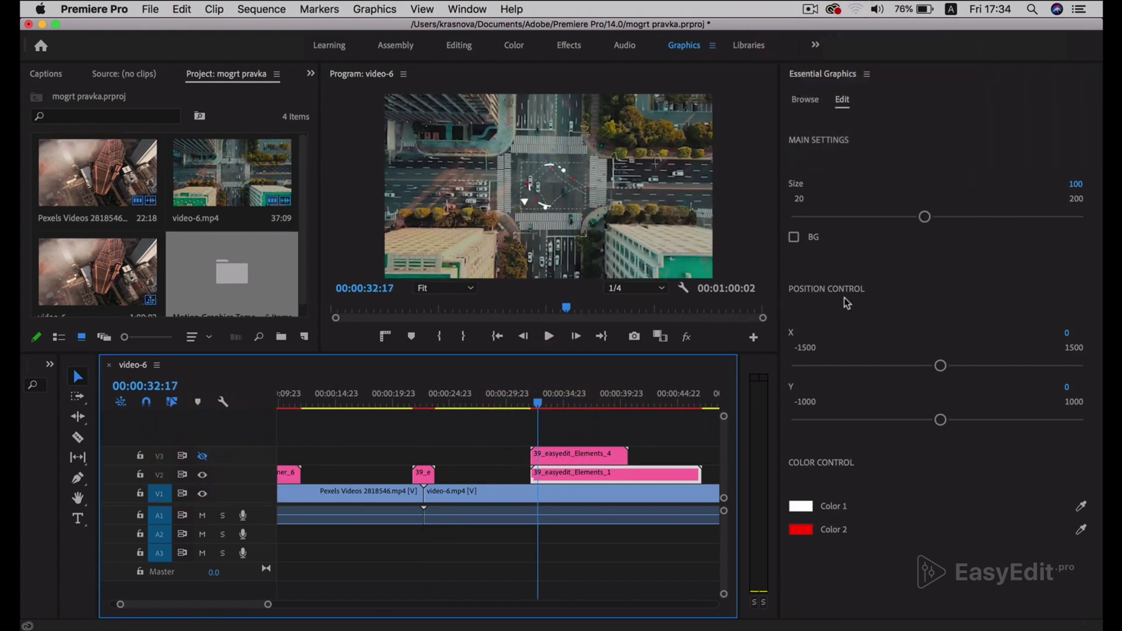
key("space")
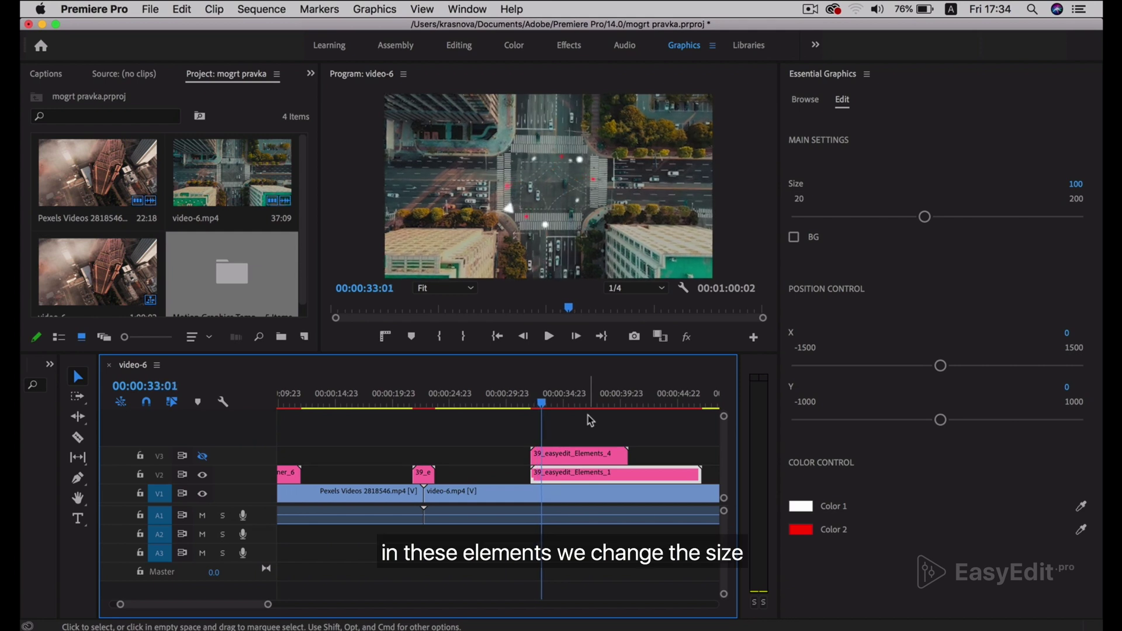
Step: Enlarge the Elements_1 graphic to size 183 and deepen its second colour to dark red
left_click_drag(925, 217, 1050, 216)
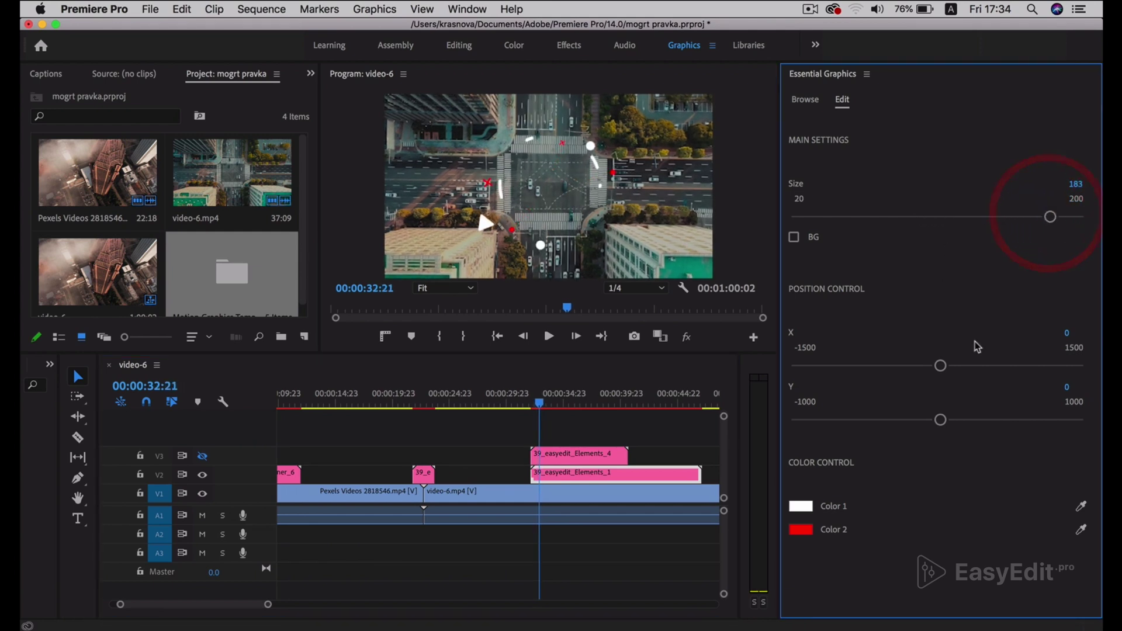
left_click(937, 365)
left_click(810, 538)
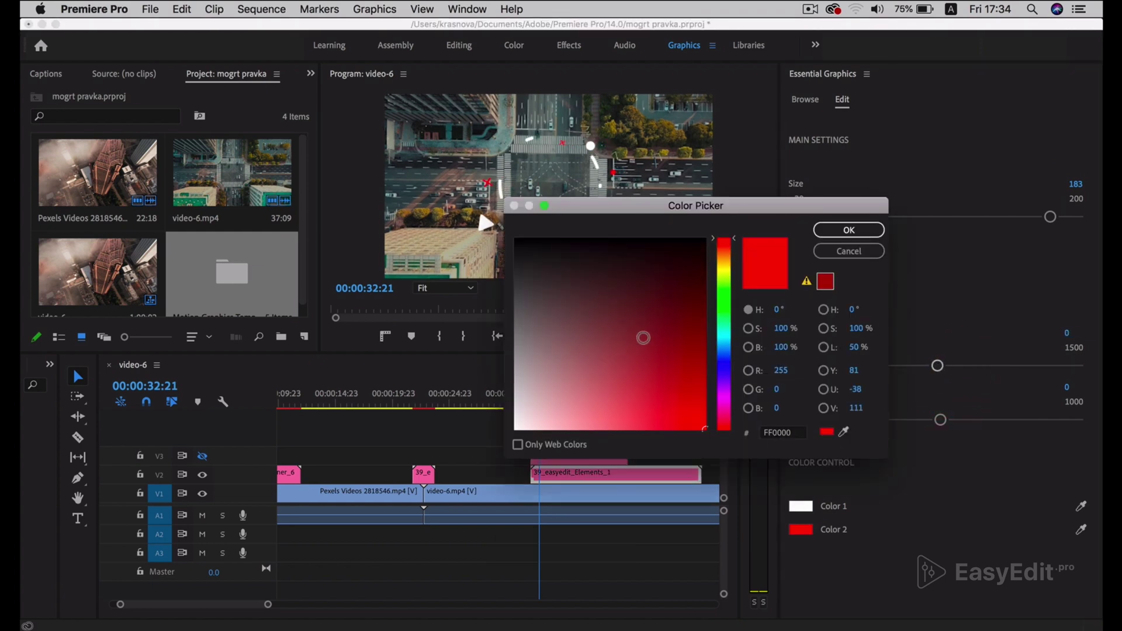
mouse_move(643, 333)
left_mouse_down()
mouse_move(679, 335)
mouse_move(676, 353)
left_mouse_up()
left_click(836, 231)
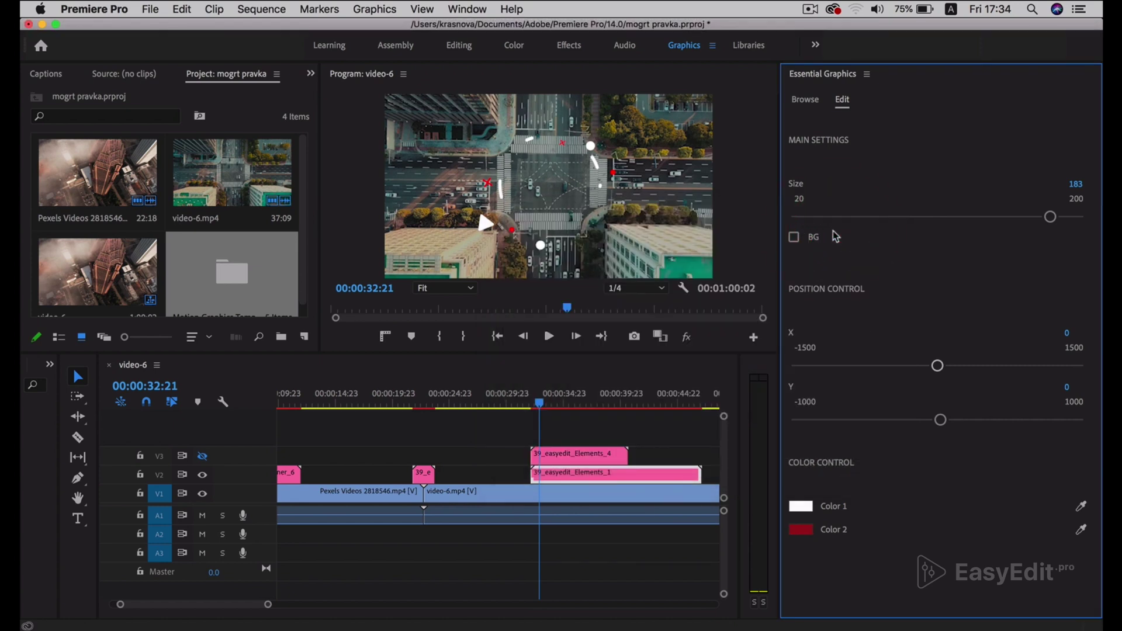
left_click(580, 456)
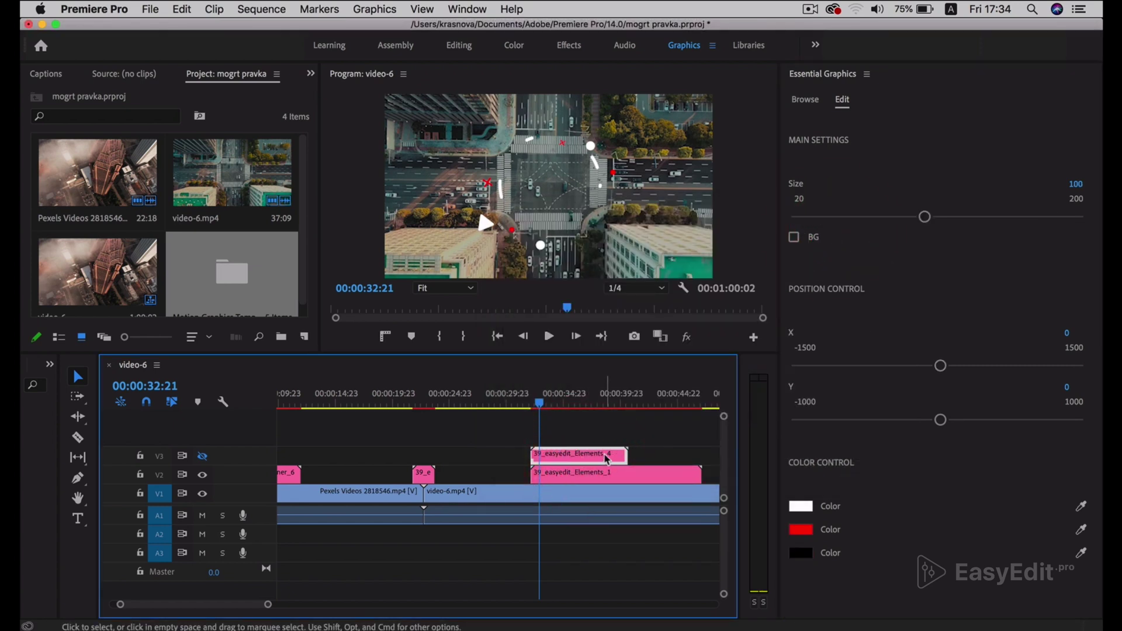
Step: Hide the V2 graphic, show the V3 circle graphic, and enlarge it to size 145
left_click(202, 475)
left_click(202, 455)
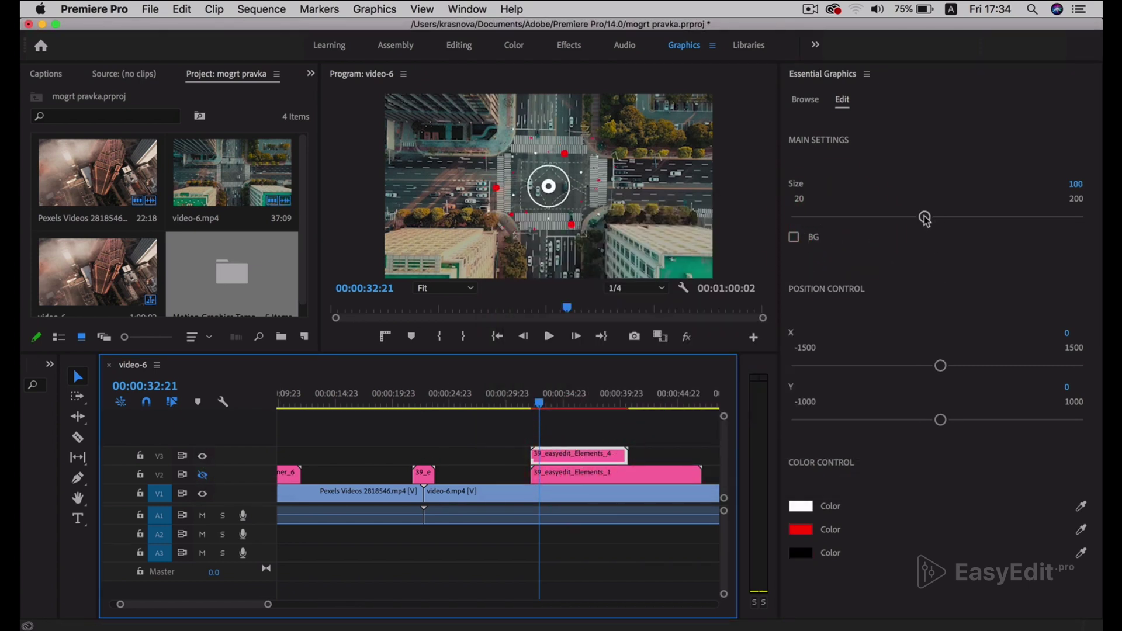
left_click_drag(924, 217, 991, 218)
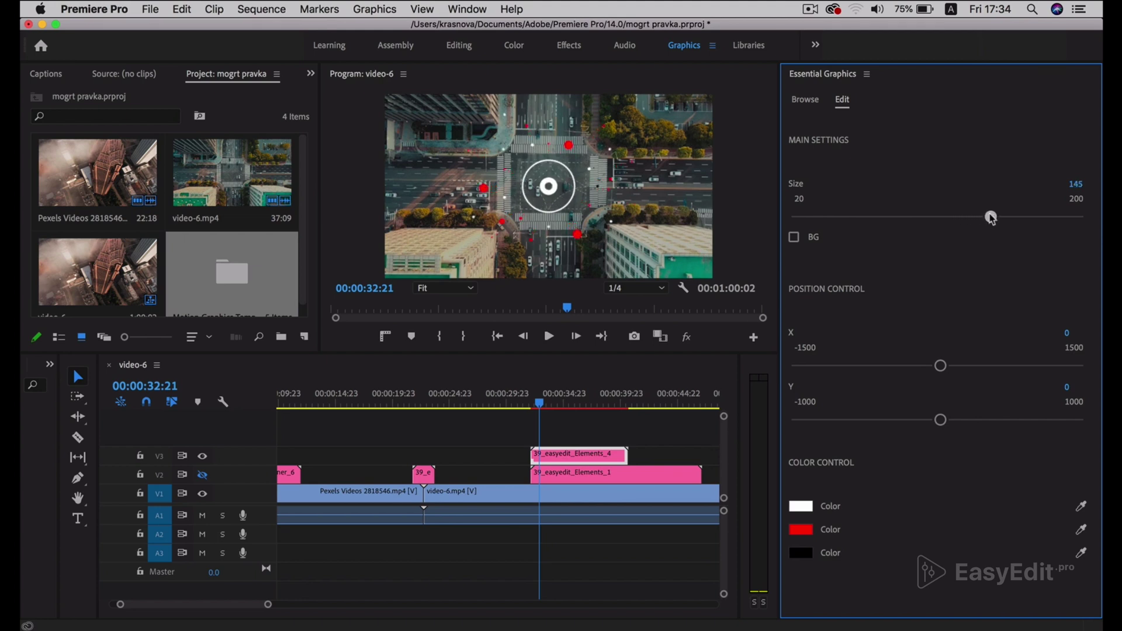
Step: Recolour the circle's red dots teal #20D2B8 and show the V2 element graphic again
left_click(1082, 530)
left_click(683, 267)
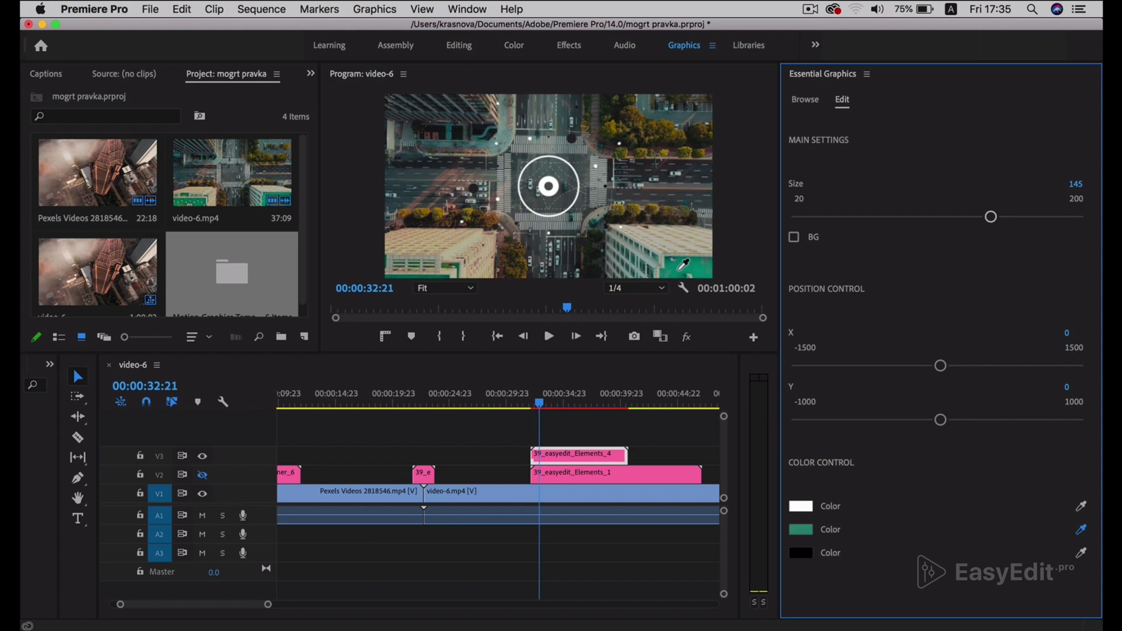
left_click(800, 530)
left_click(677, 397)
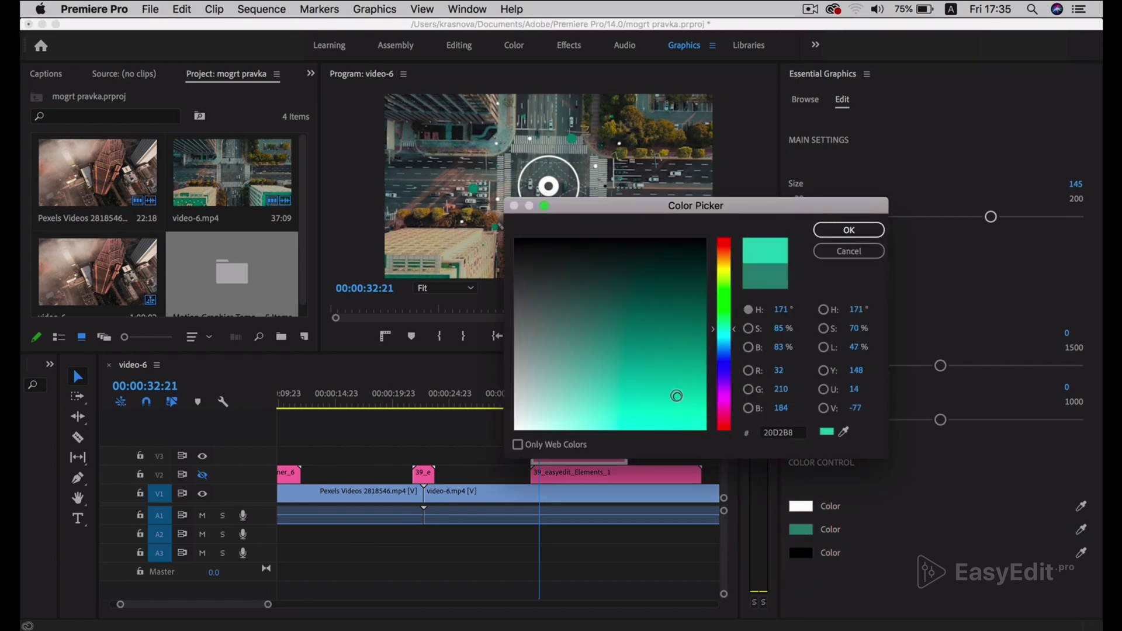
left_click(783, 432)
key("super+c")
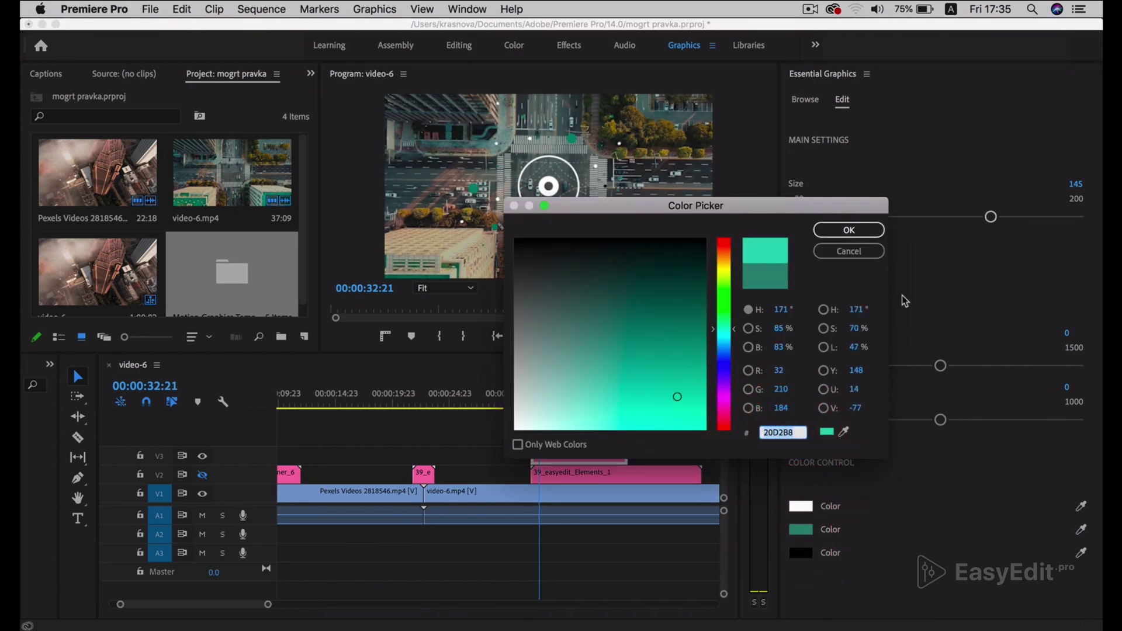
left_click(865, 230)
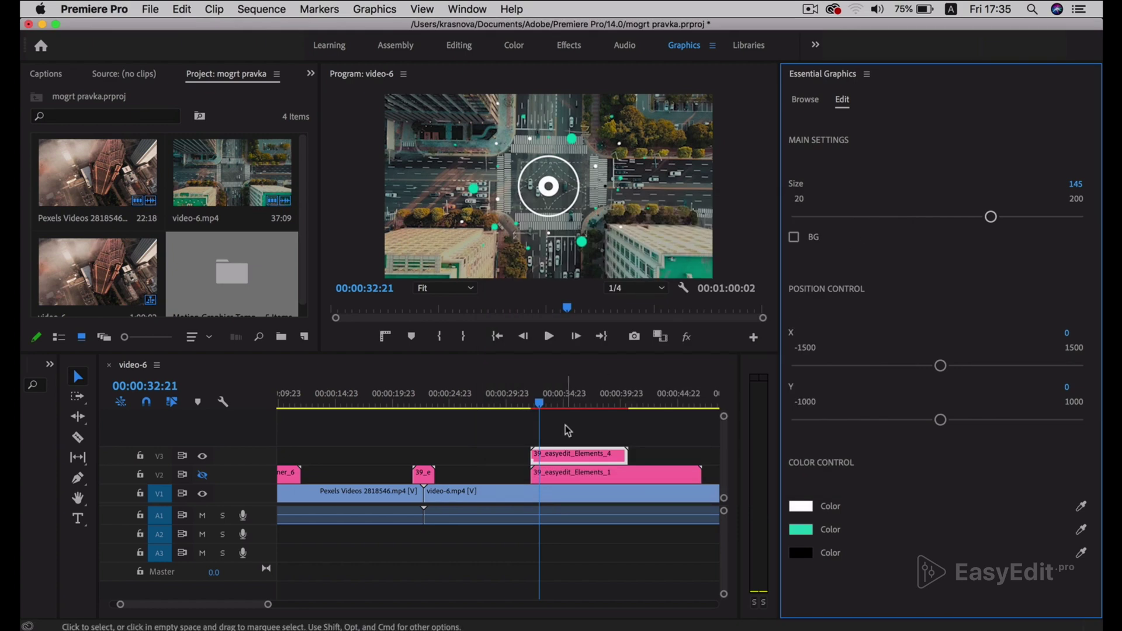
left_click(202, 474)
left_click_drag(539, 407, 542, 407)
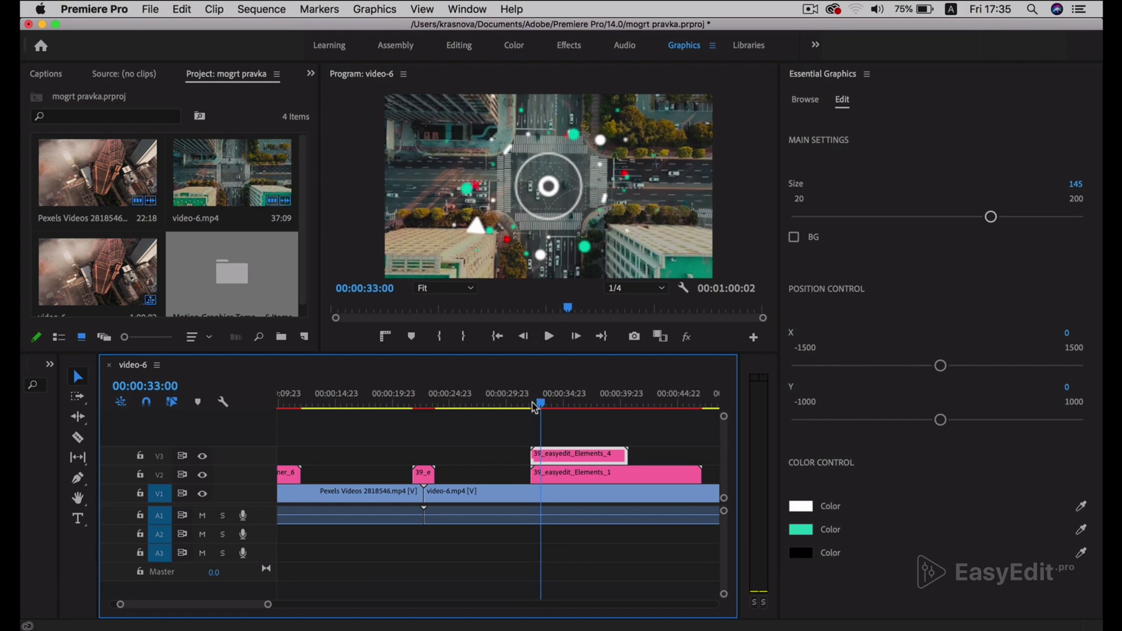
Step: Move the social_media_4 'Follow us on:' graphic at 00:00:50:18 to position 465, 272
scroll(646, 543, "right", 3)
left_click(541, 404)
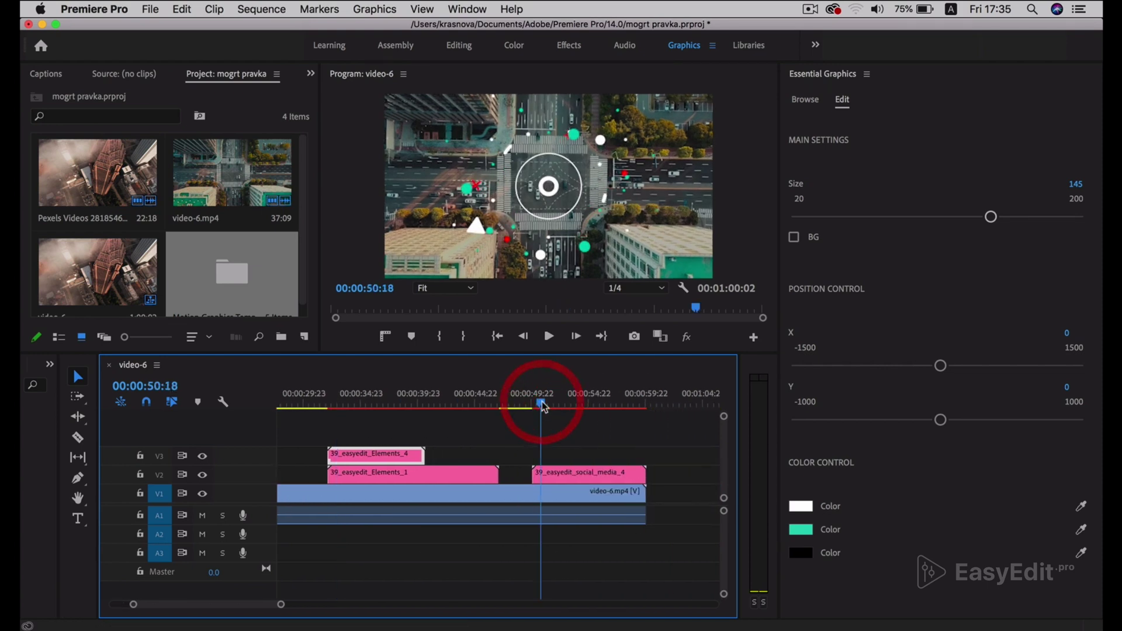
left_click(562, 475)
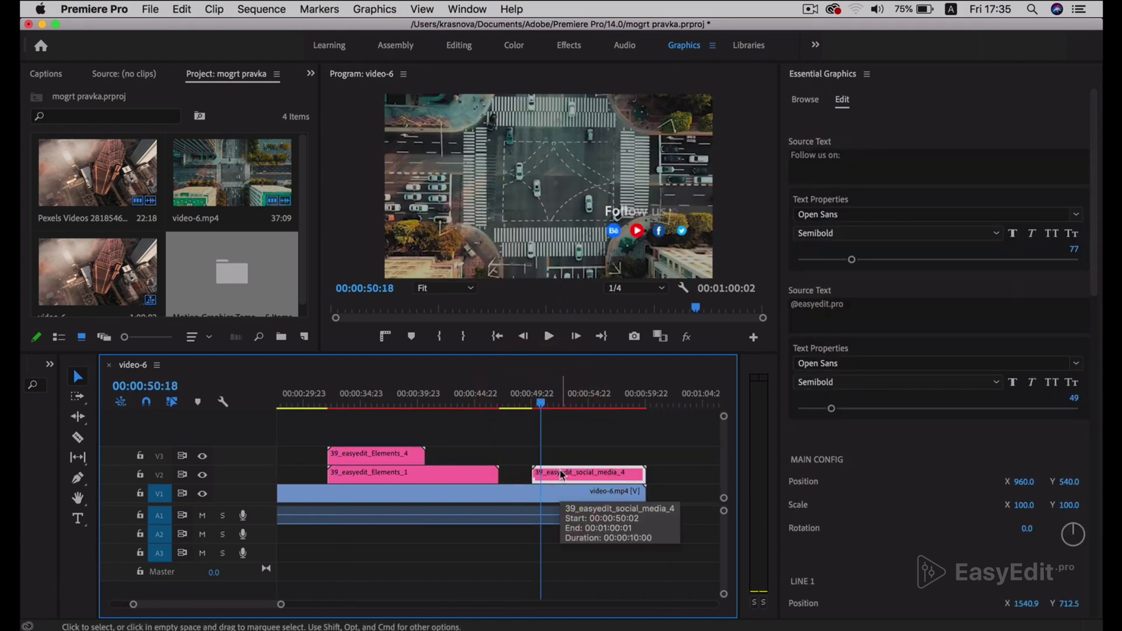
scroll(876, 409, "down", 4)
left_click_drag(1034, 315, 745, 315)
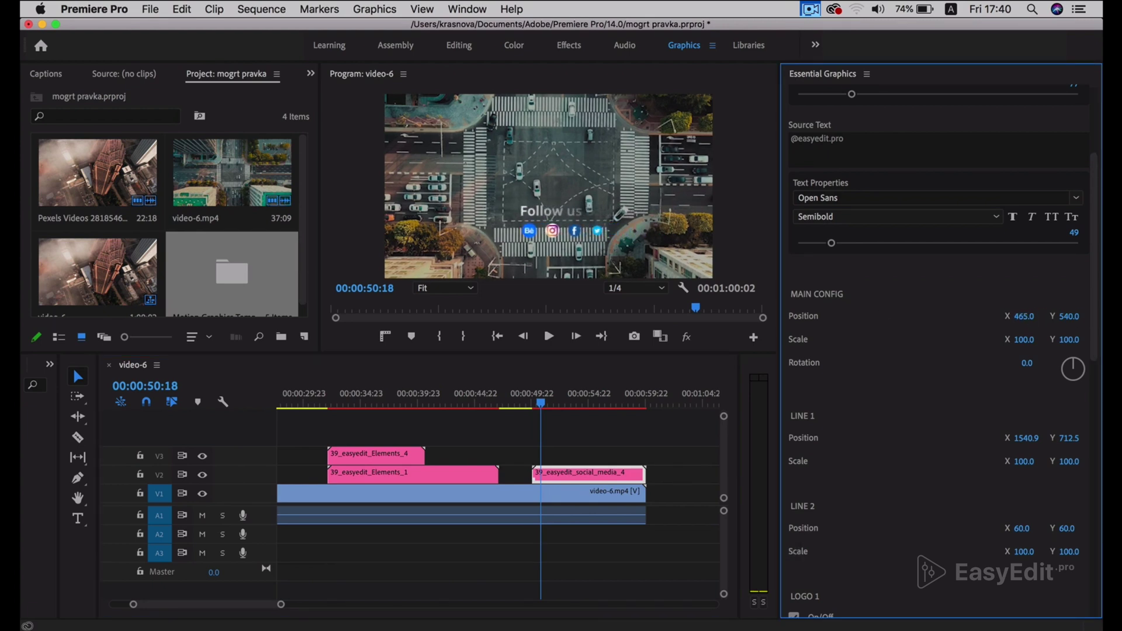
left_click_drag(1073, 318, 1009, 414)
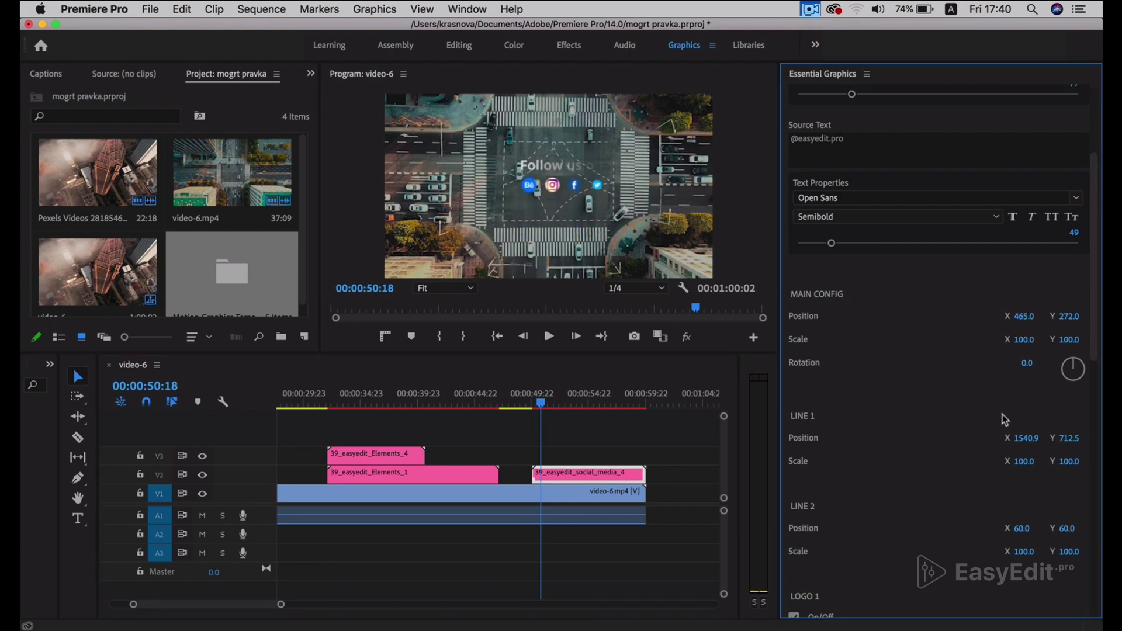
left_click(569, 439)
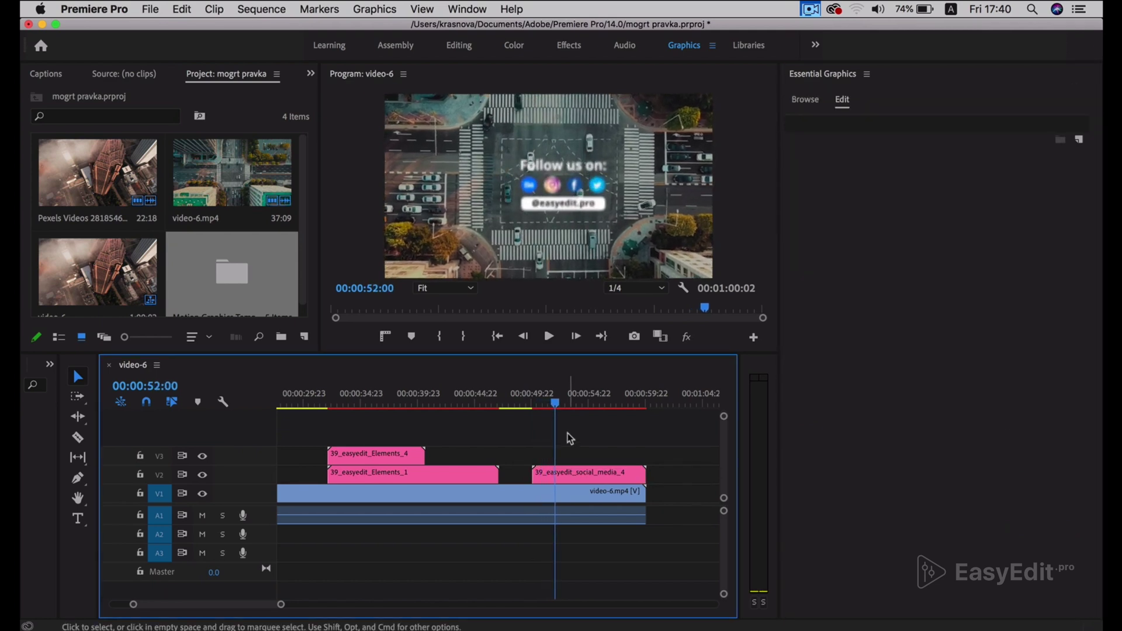
Step: Change the social_media_4 graphic's white colour to teal 20D2B8
key("space")
left_click(615, 474)
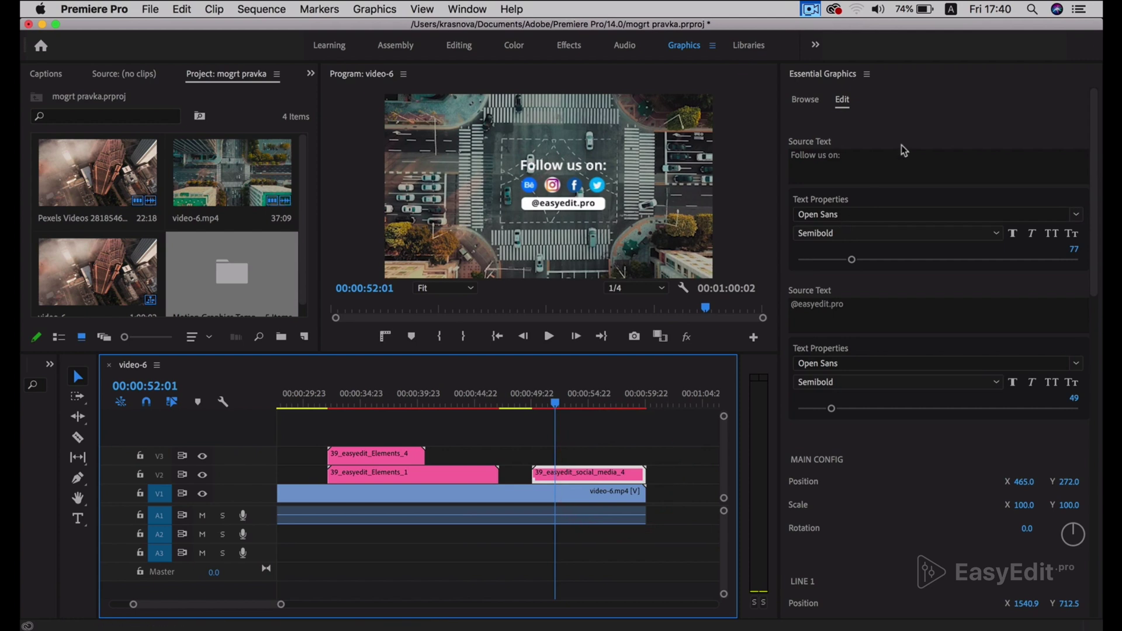
scroll(896, 446, "down", 10)
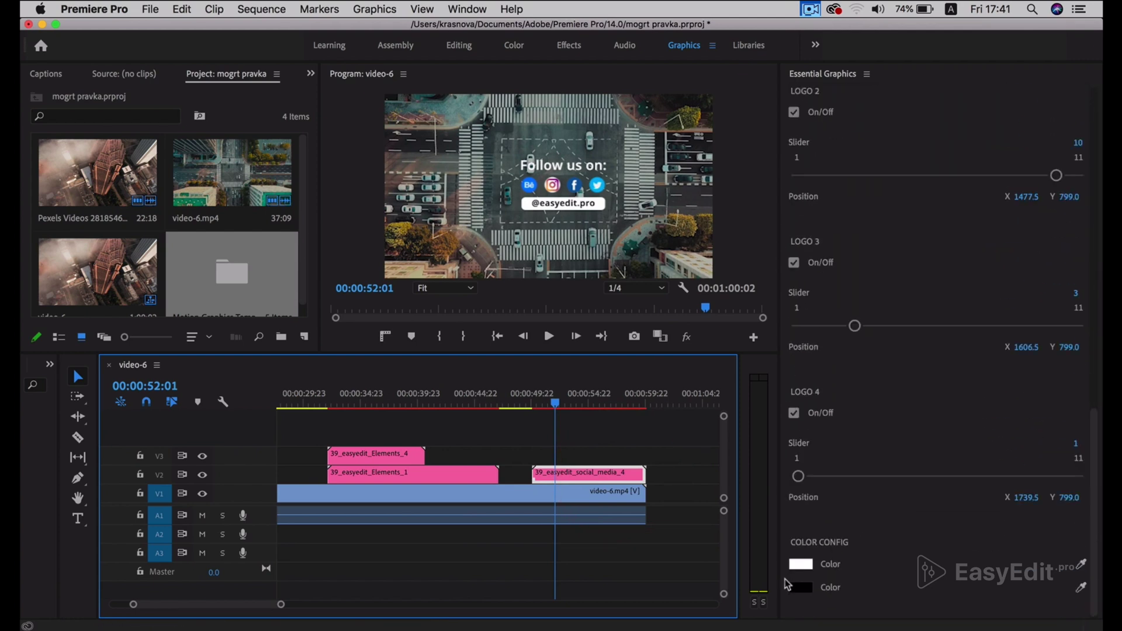
left_click(801, 563)
left_click(797, 434)
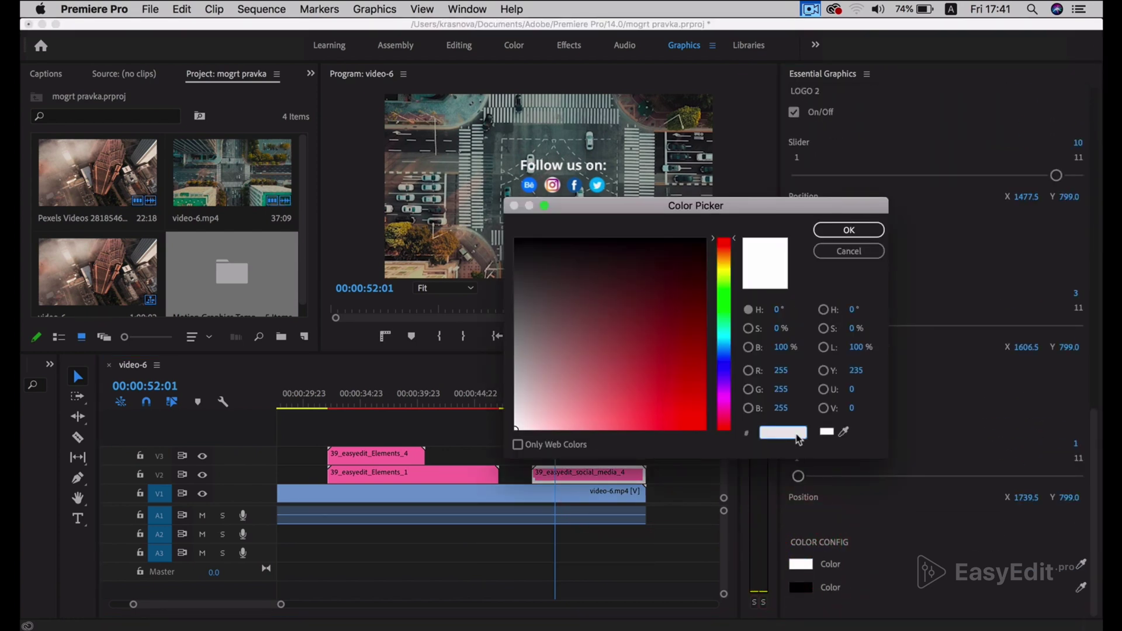
key("super+v")
key("Return")
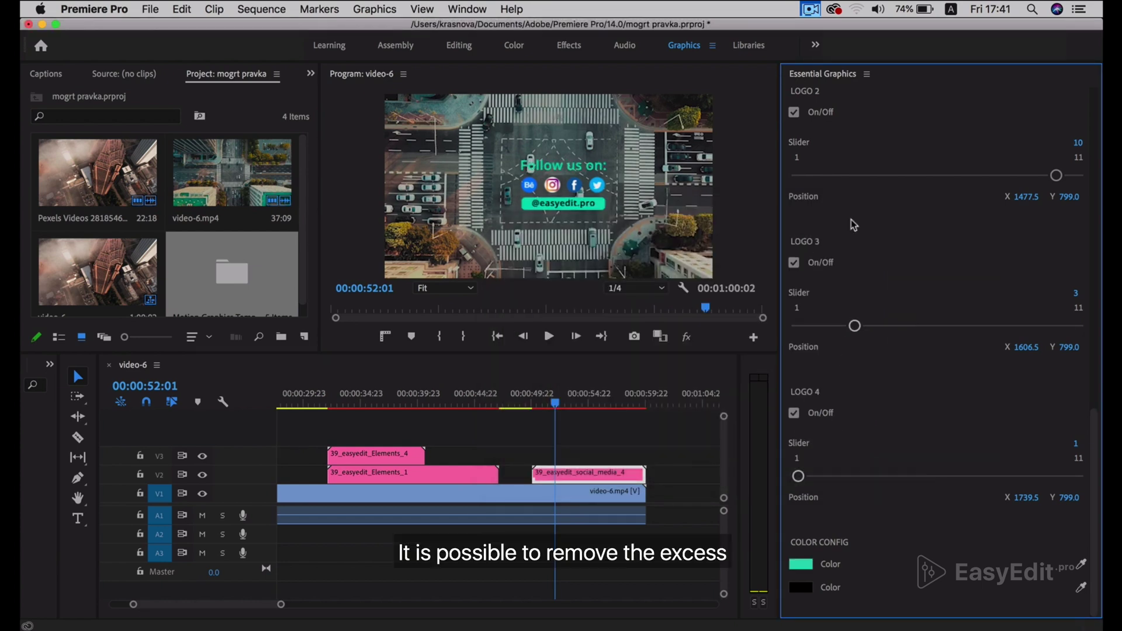
Step: Hide the Behance and Twitter logos, swap Instagram for YouTube, and play the sequence
scroll(809, 142, "up", 3)
scroll(809, 142, "up", 2)
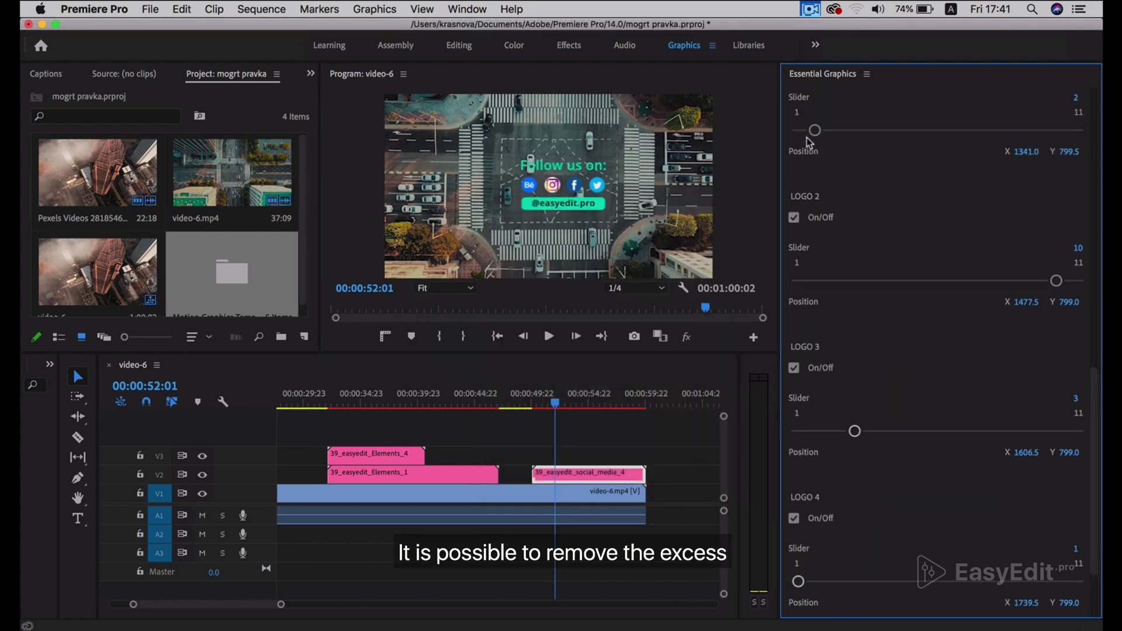
left_click(794, 127)
left_click(793, 578)
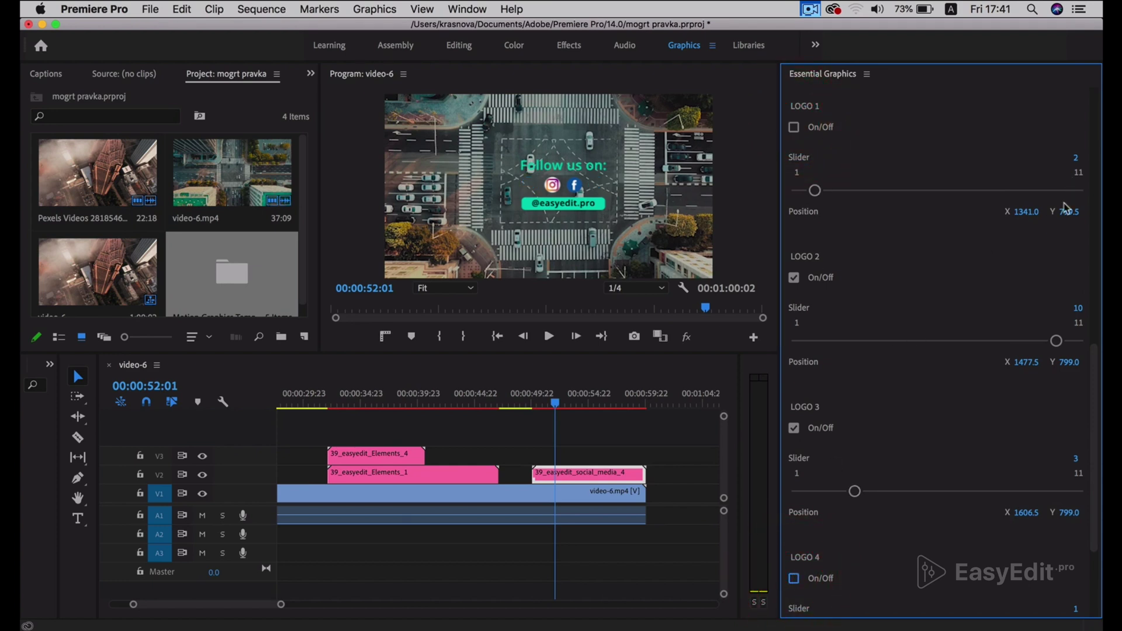
left_click_drag(1079, 310, 1095, 309)
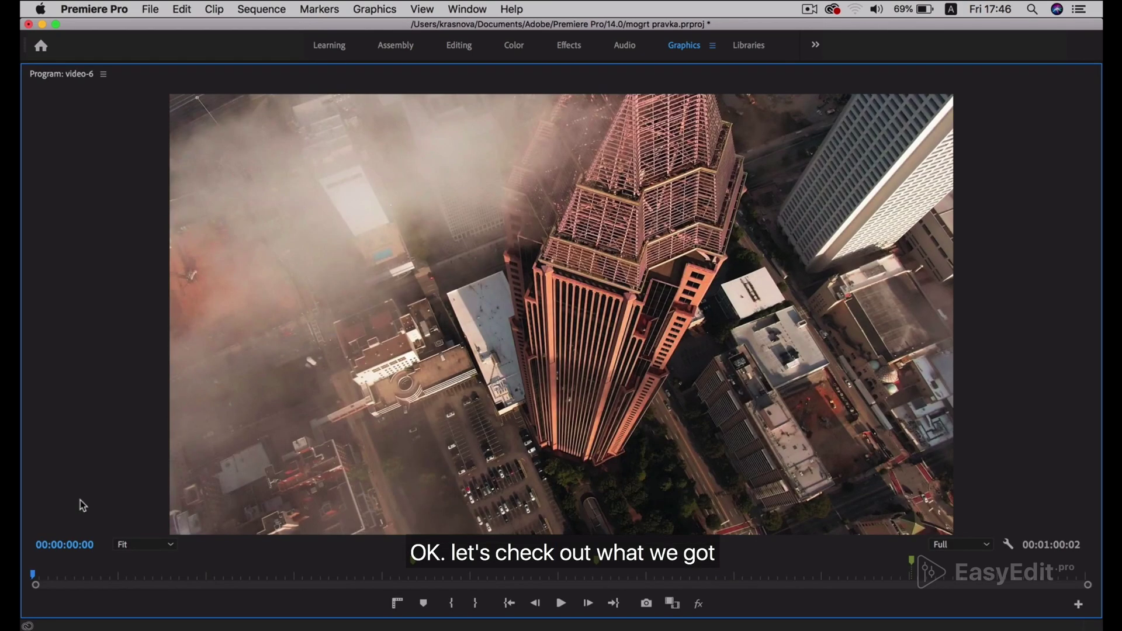
key("space")
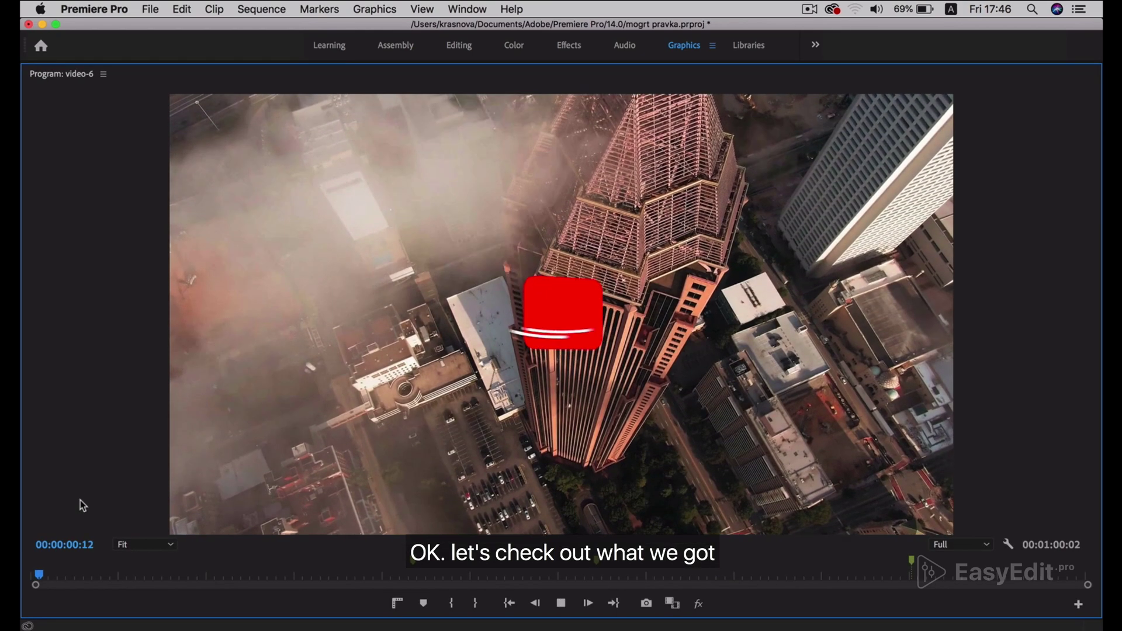